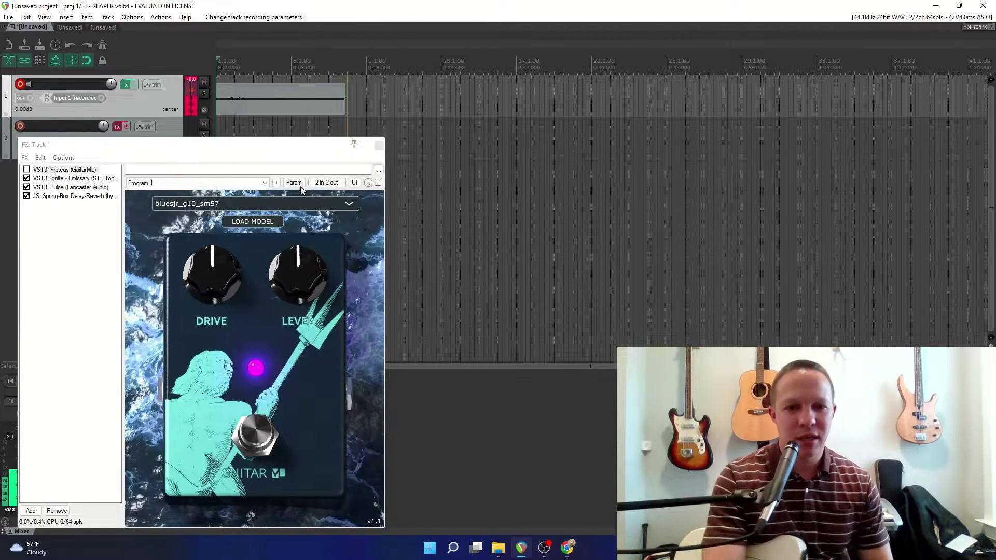
- Move the FX: Track 1 window up and slightly right, keeping Proteus and bluesjr visible
{"action": "left_click_drag", "start_coordinate": [263, 151], "coordinate": [269, 120]}
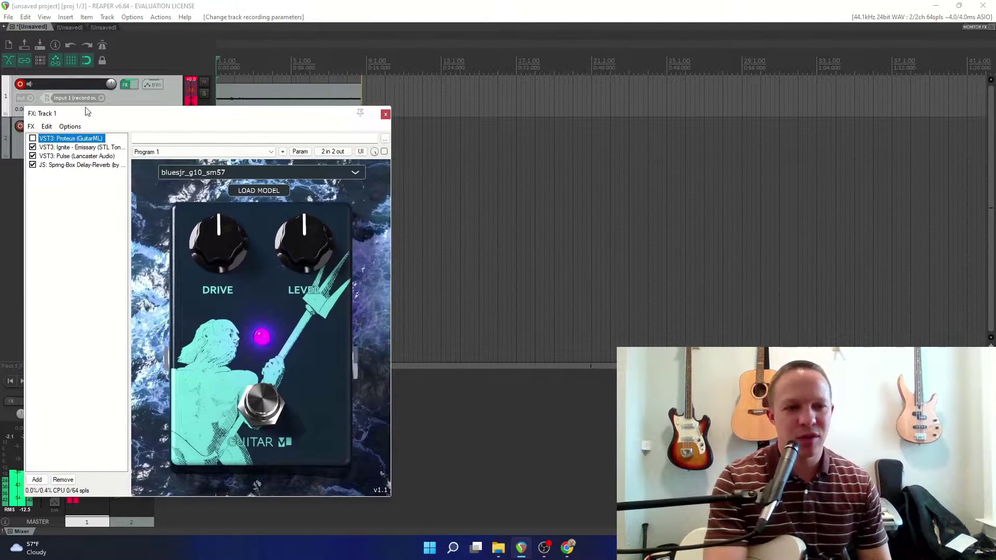
- Display the VST3: Ignite - Emissary amp interface from Track 1's FX chain
{"action": "left_click", "coordinate": [56, 148]}
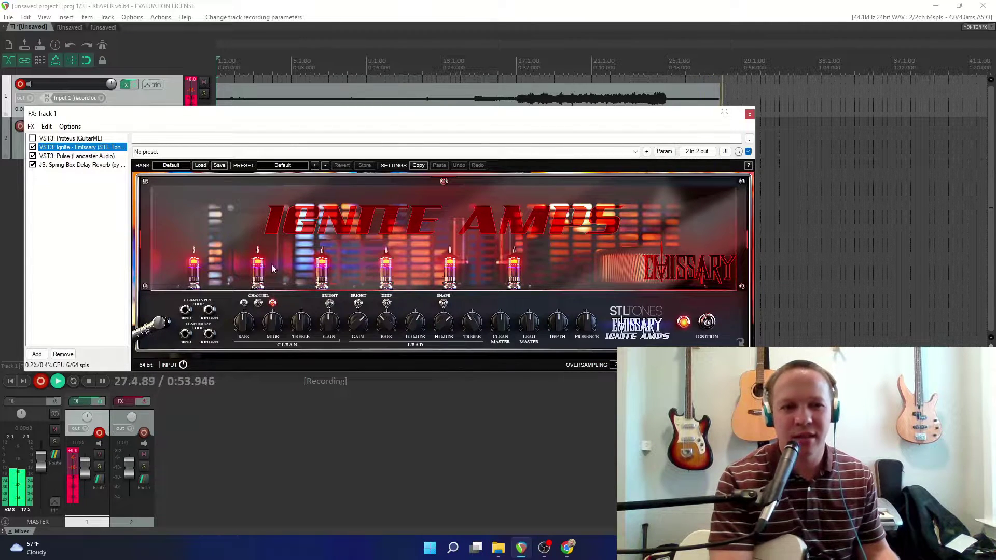
- Bypass the Pulse cabinet and Spring-Box reverb, then return to Ignite - Emissary
{"action": "left_click", "coordinate": [57, 156]}
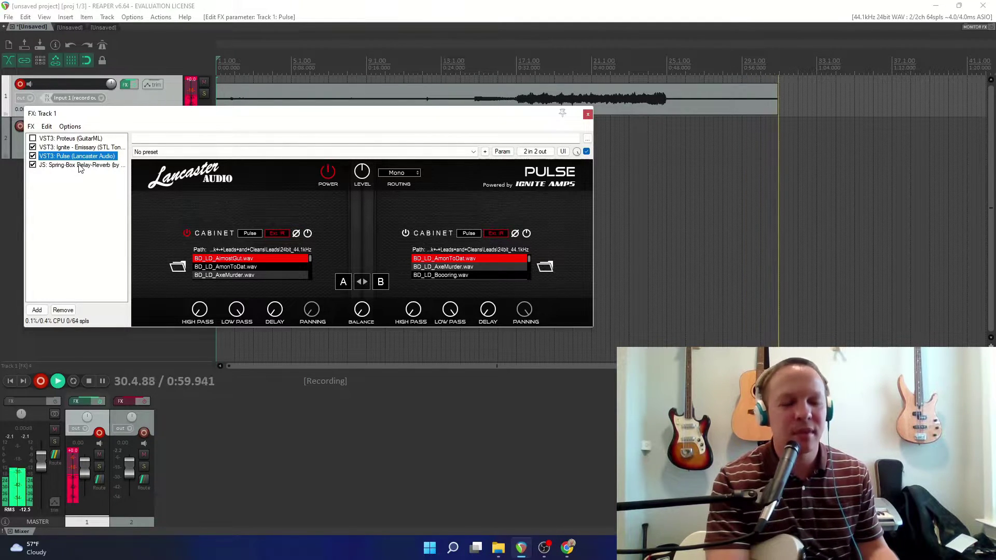
{"action": "left_click", "coordinate": [62, 166]}
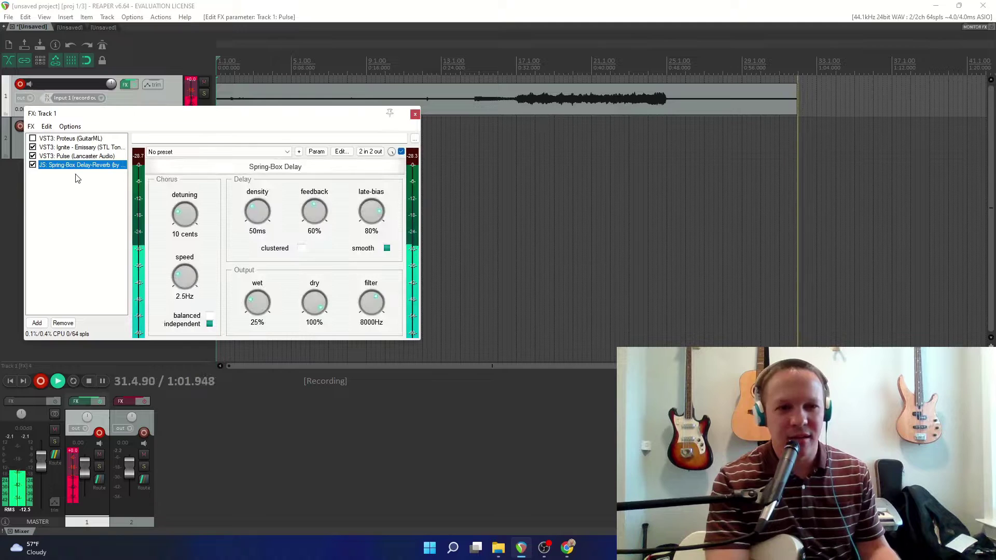
{"action": "left_click", "coordinate": [32, 165]}
{"action": "left_click", "coordinate": [33, 155]}
{"action": "left_click", "coordinate": [76, 147]}
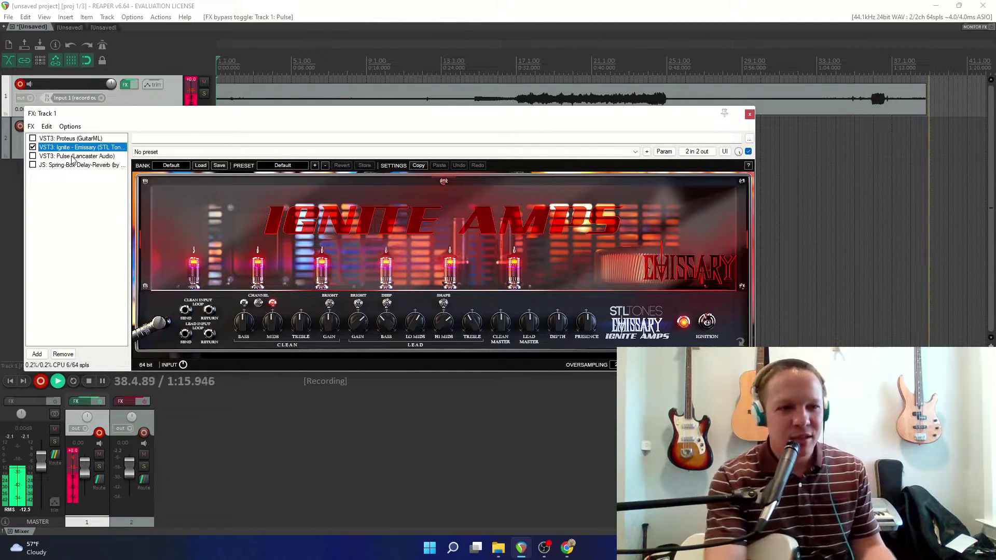
- Re-enable Pulse and Spring-Box to compare, then bypass Pulse again
{"action": "left_click", "coordinate": [33, 156]}
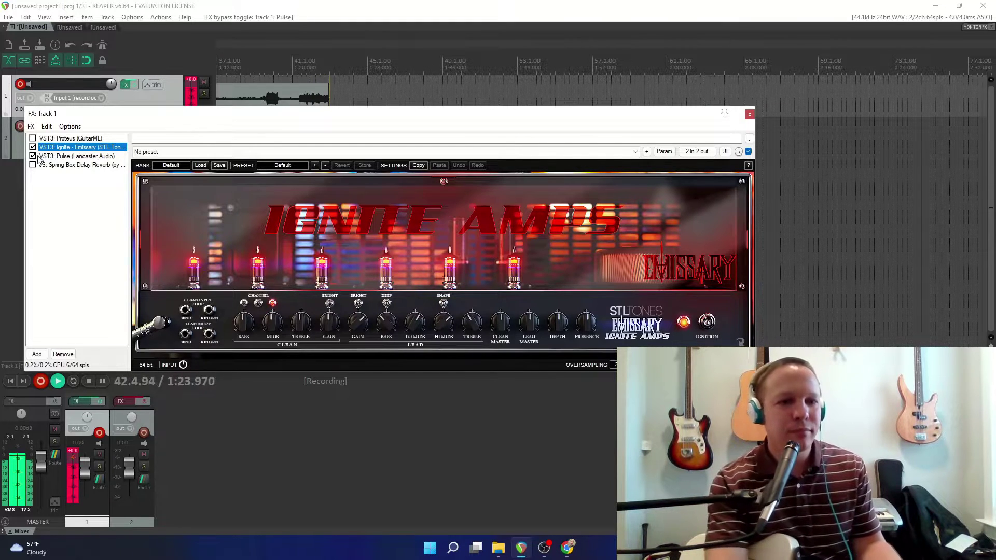
{"action": "left_click", "coordinate": [32, 165]}
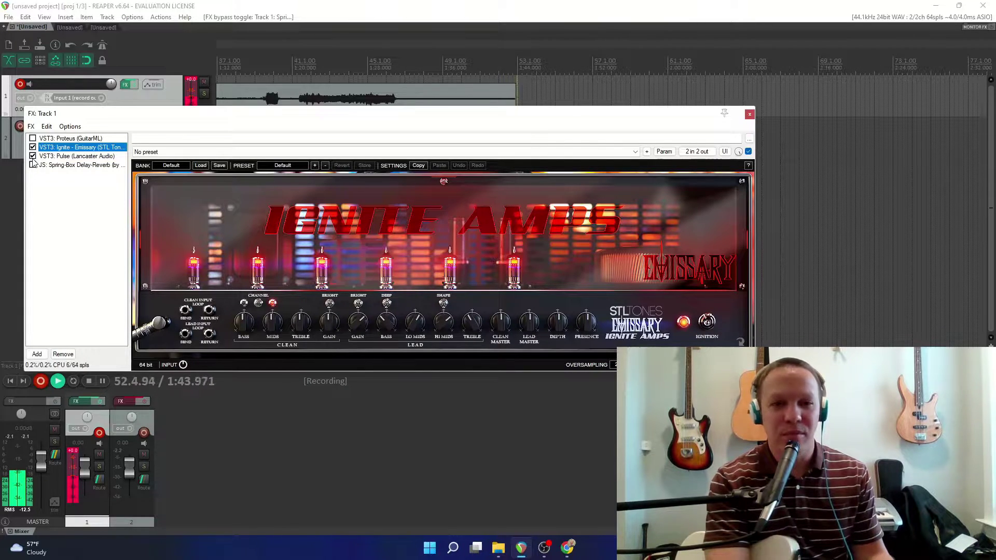
{"action": "left_click", "coordinate": [33, 156]}
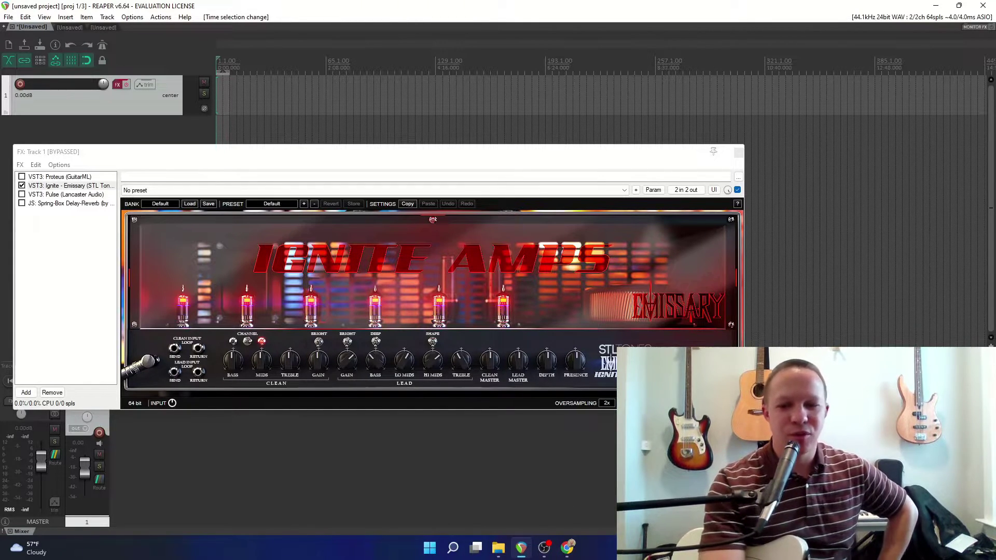
- Drop Proteus_Capture.wav from the Proteus_Capture_Utility folder onto Track 1 and remove its fade-in
{"action": "mouse_move", "coordinate": [498, 547]}
{"action": "left_click", "coordinate": [456, 500]}
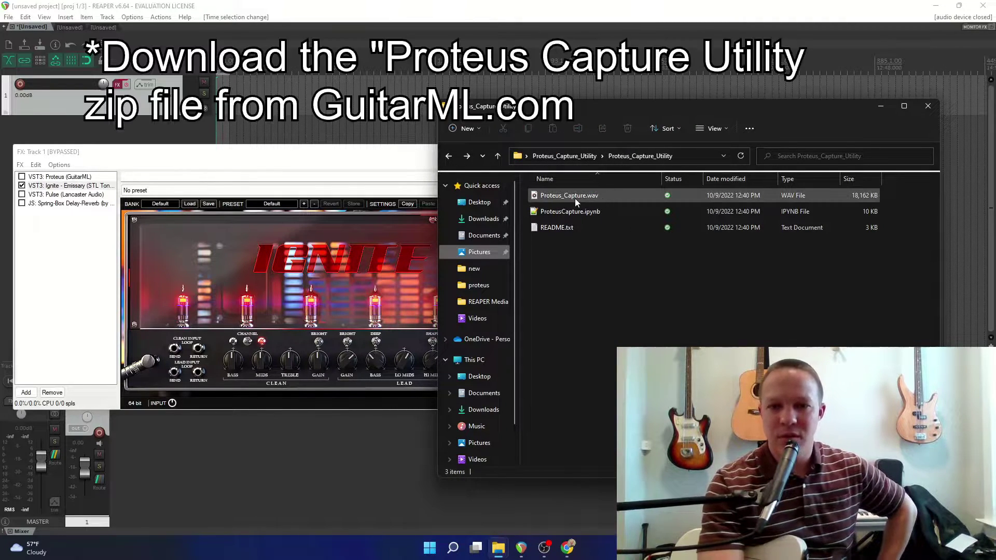
{"action": "left_click", "coordinate": [558, 196]}
{"action": "left_click_drag", "start_coordinate": [558, 196], "coordinate": [229, 88]}
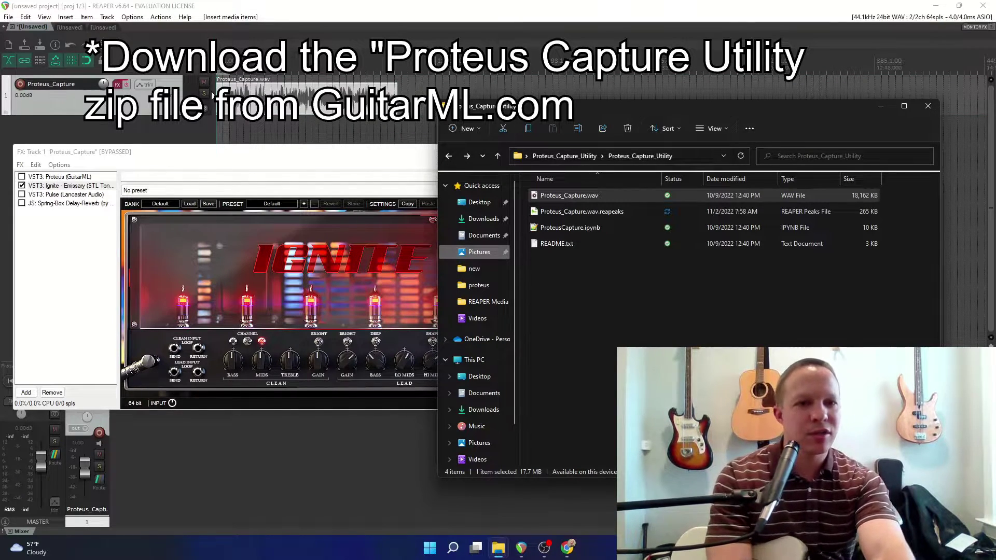
{"action": "scroll", "coordinate": [228, 92], "scroll_direction": "up", "scroll_amount": 10}
{"action": "scroll", "coordinate": [219, 93], "scroll_direction": "up", "scroll_amount": 5}
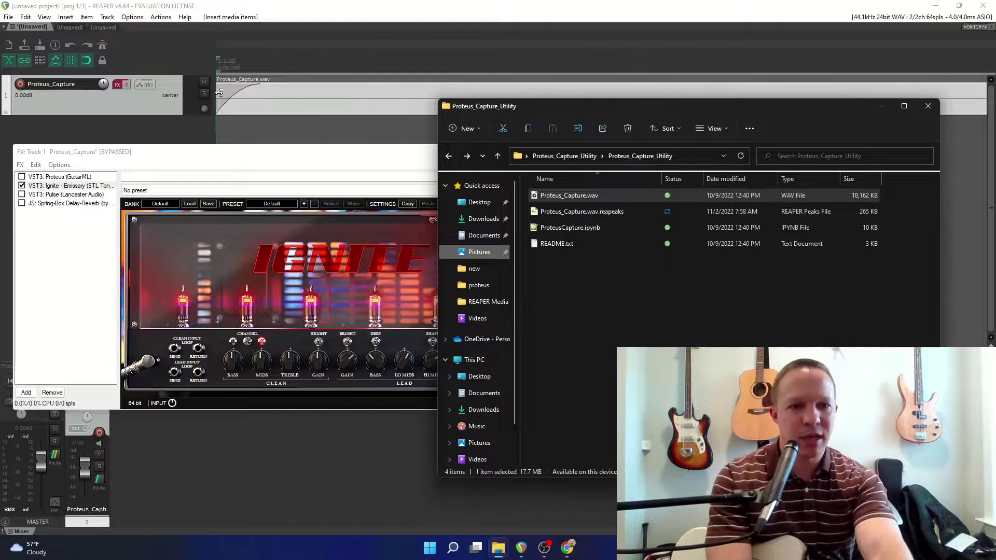
{"action": "left_click_drag", "start_coordinate": [255, 89], "coordinate": [223, 104]}
{"action": "scroll", "coordinate": [236, 92], "scroll_direction": "down", "scroll_amount": 12}
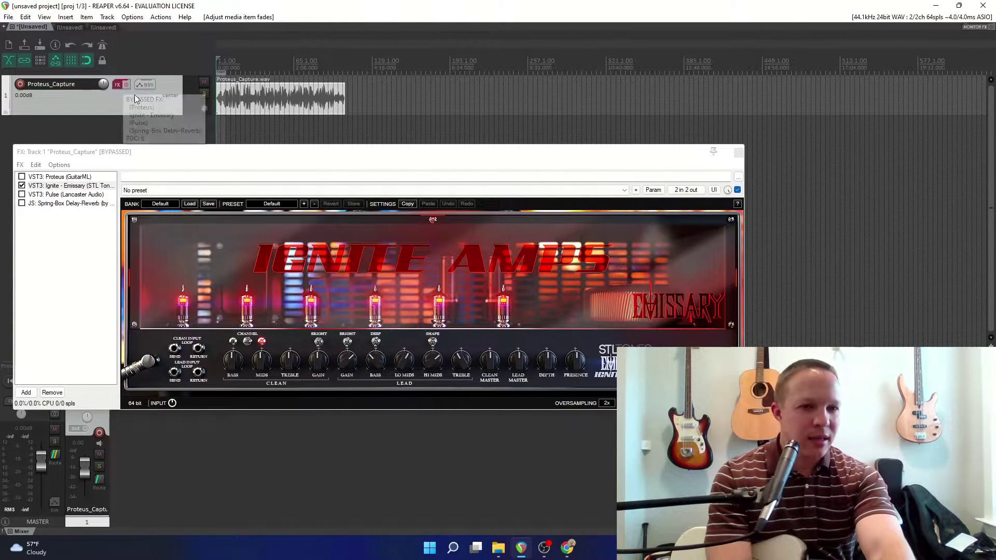
- Select Ignite - Emissary and switch Track 1's FX chain back on
{"action": "left_click", "coordinate": [48, 188]}
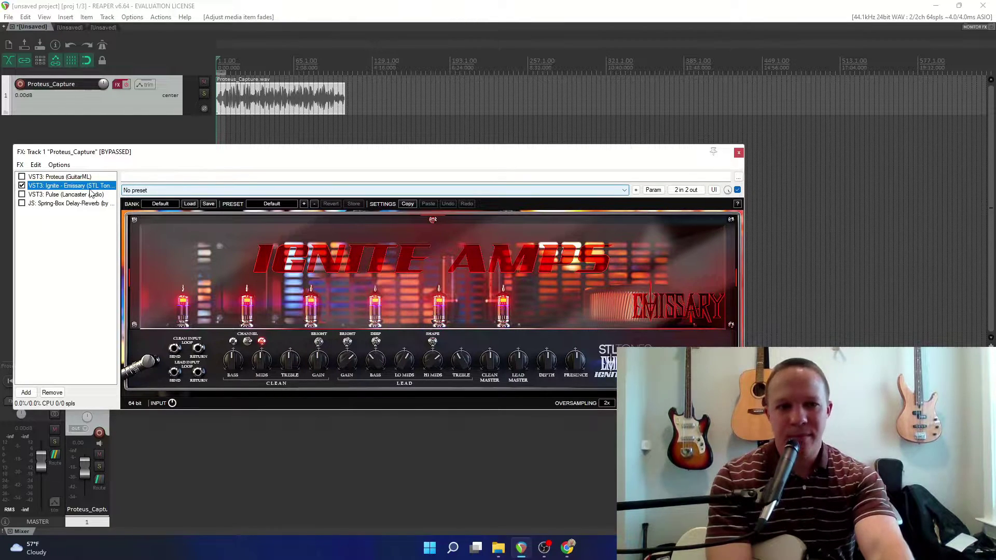
{"action": "left_click", "coordinate": [126, 84]}
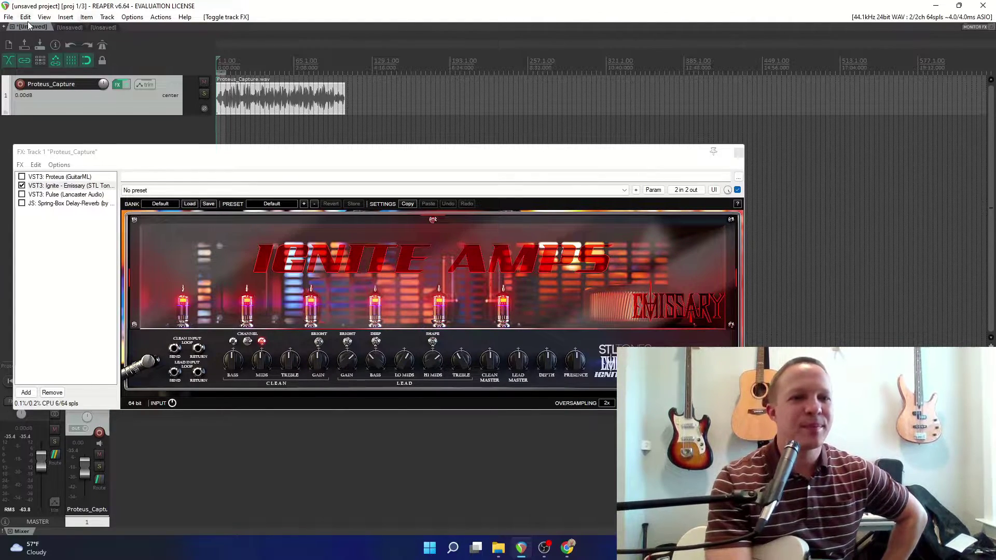
- Bring up the Render dialog, centre it, and name the output file emissary
{"action": "left_click", "coordinate": [8, 17]}
{"action": "left_click", "coordinate": [62, 182]}
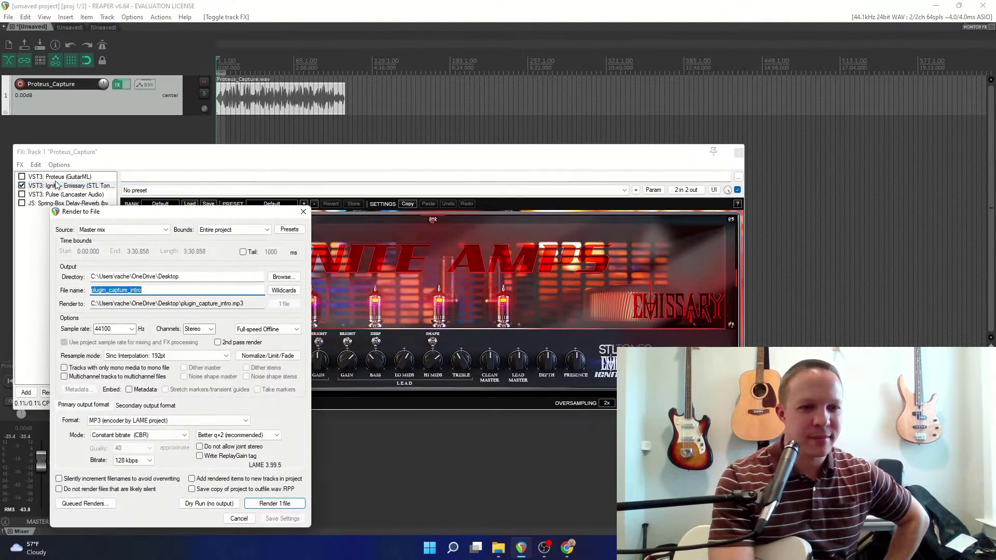
{"action": "left_click_drag", "start_coordinate": [144, 212], "coordinate": [437, 186]}
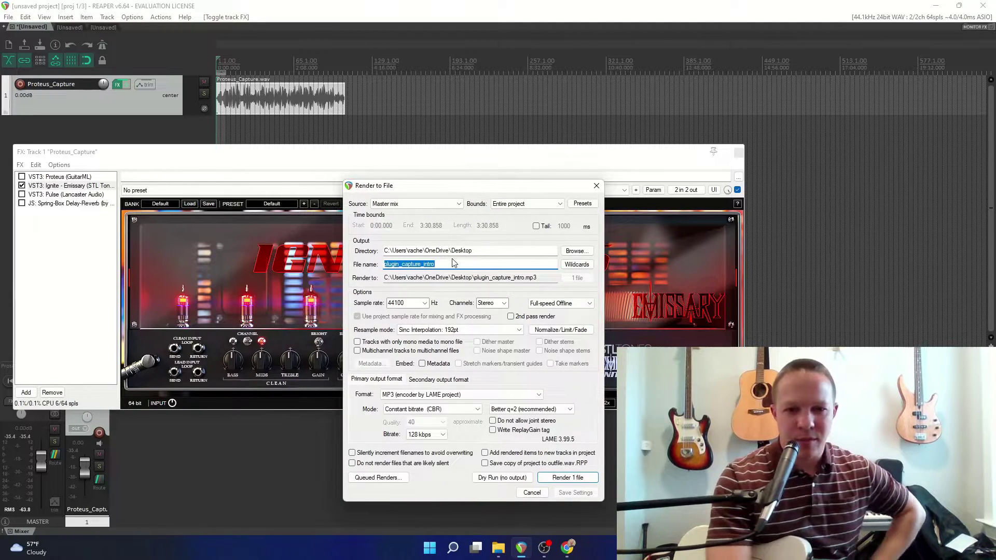
{"action": "type", "text": "emissary"}
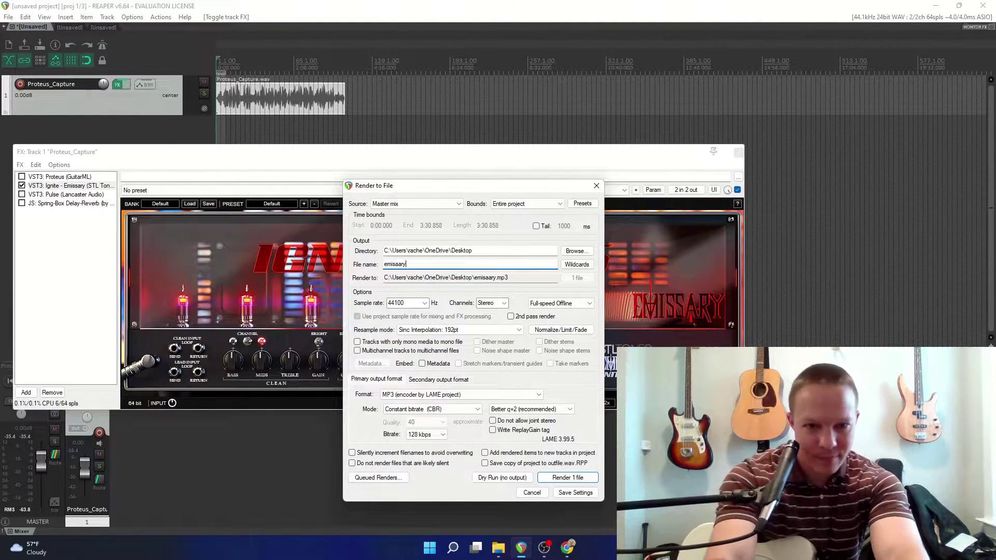
- Render as a 16-bit PCM mono WAV file to the Desktop
{"action": "left_click", "coordinate": [467, 395]}
{"action": "left_click", "coordinate": [419, 409]}
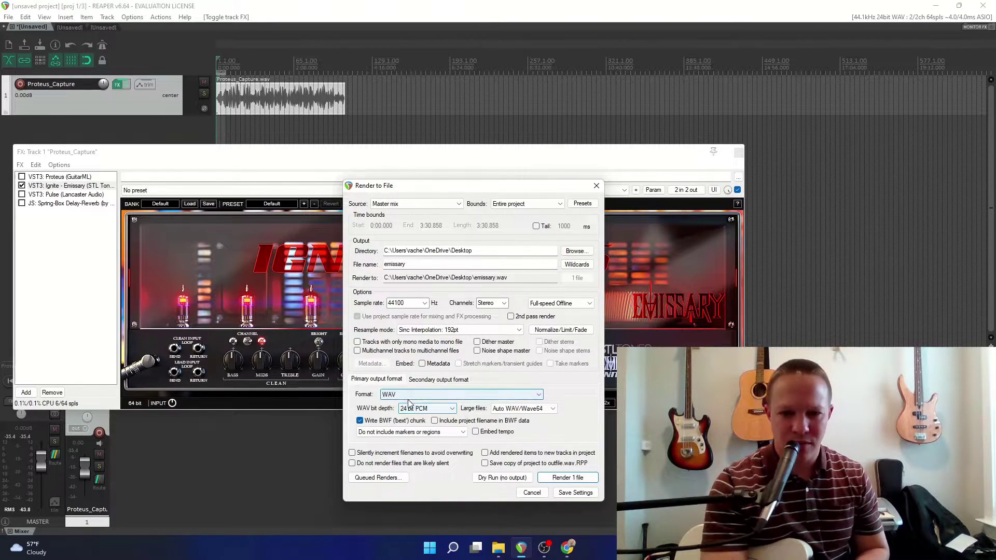
{"action": "left_click", "coordinate": [419, 410]}
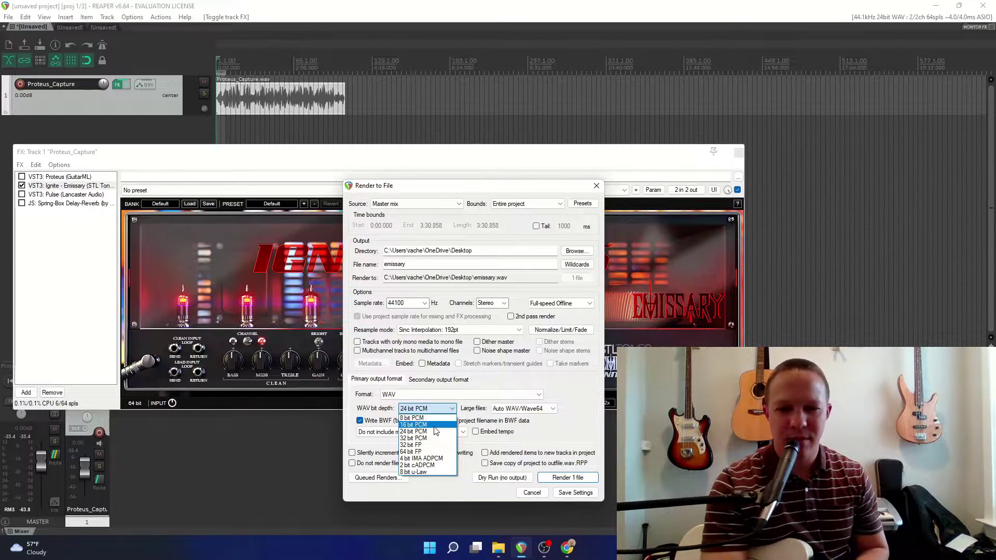
{"action": "left_click", "coordinate": [437, 425]}
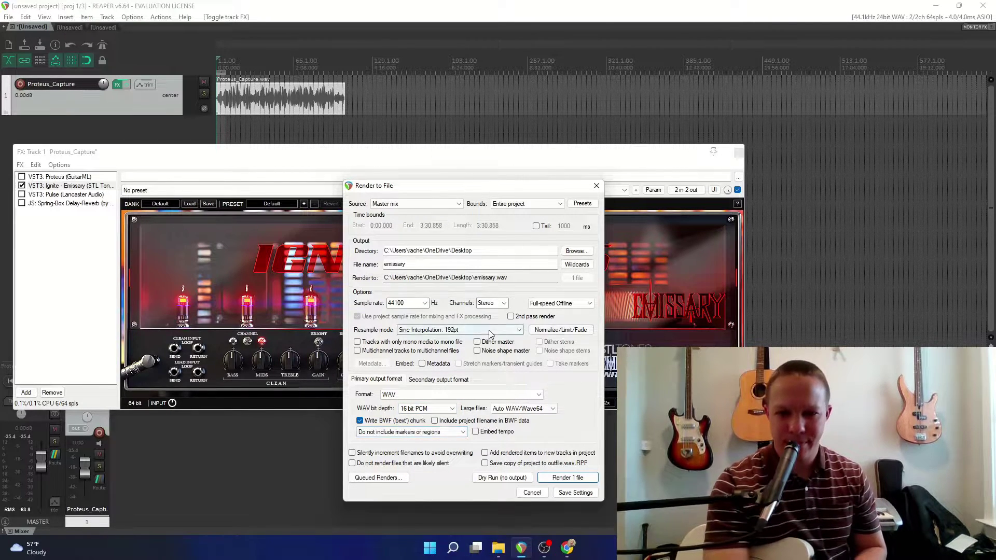
{"action": "left_click", "coordinate": [493, 303]}
{"action": "left_click", "coordinate": [497, 313]}
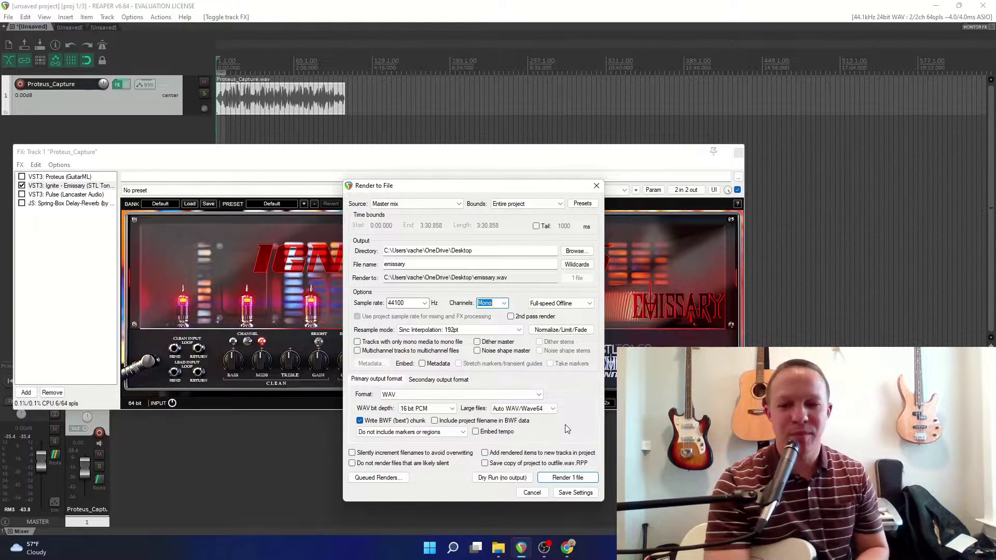
{"action": "left_click", "coordinate": [515, 481]}
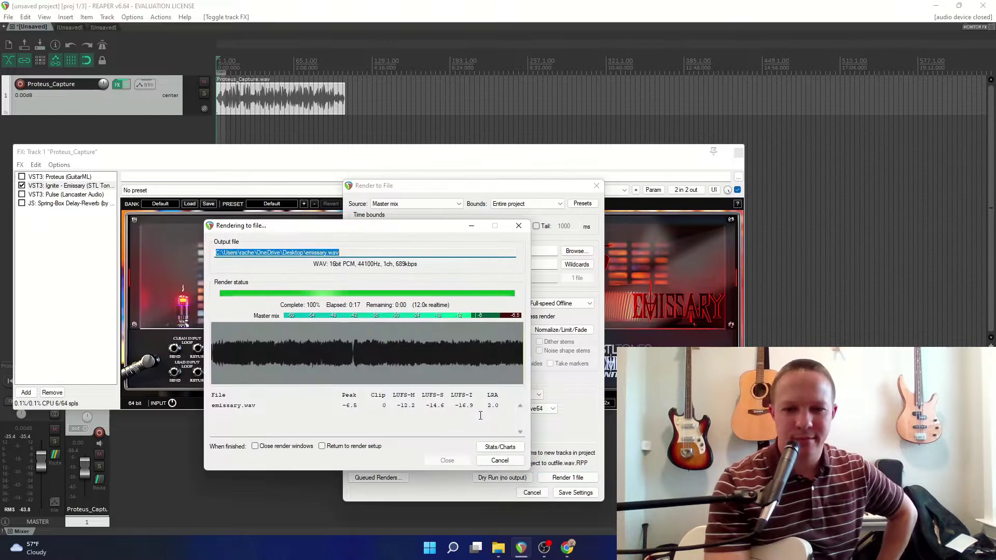
{"action": "left_click", "coordinate": [504, 460]}
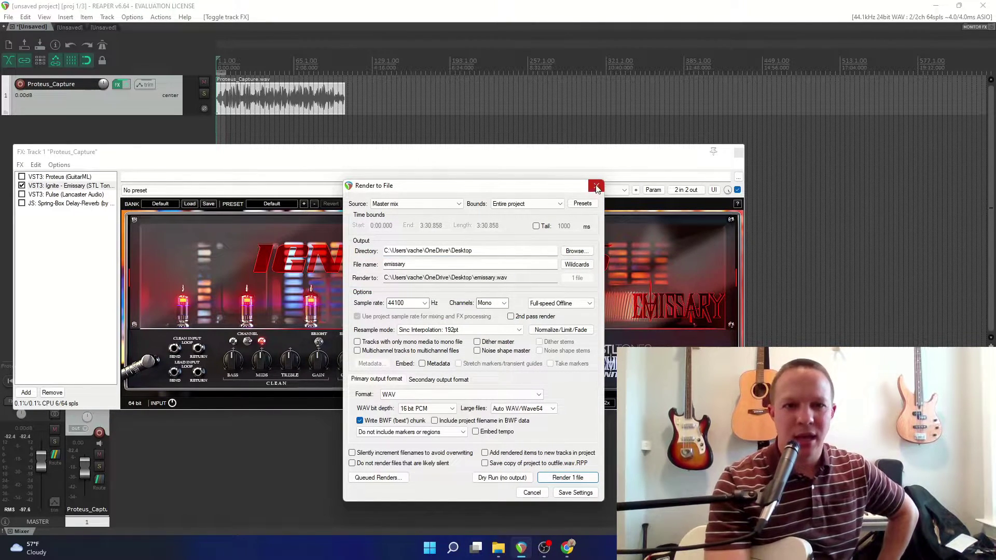
- Close the Render dialog, minimize REAPER and folder windows, and switch to the Colab notebook
{"action": "left_click", "coordinate": [596, 186]}
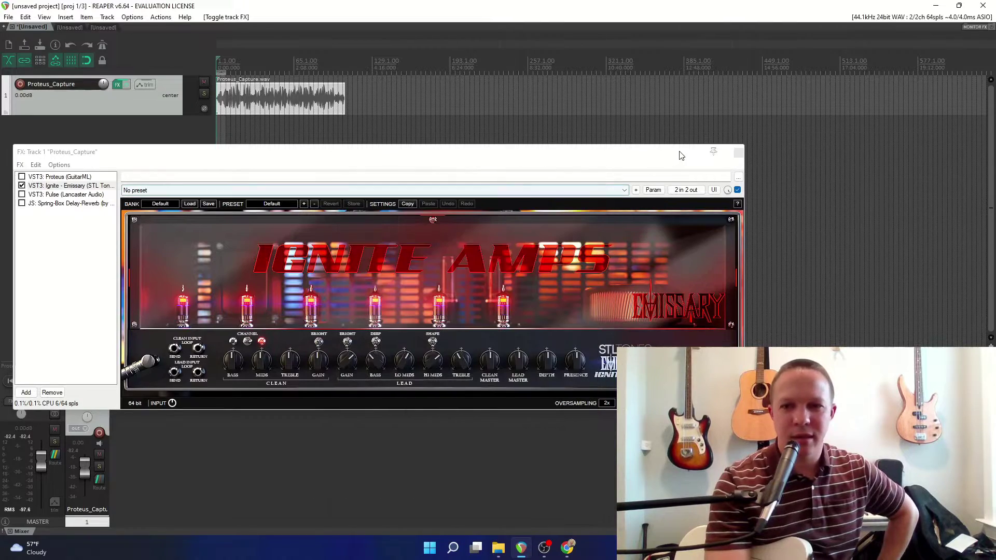
{"action": "left_click", "coordinate": [936, 9]}
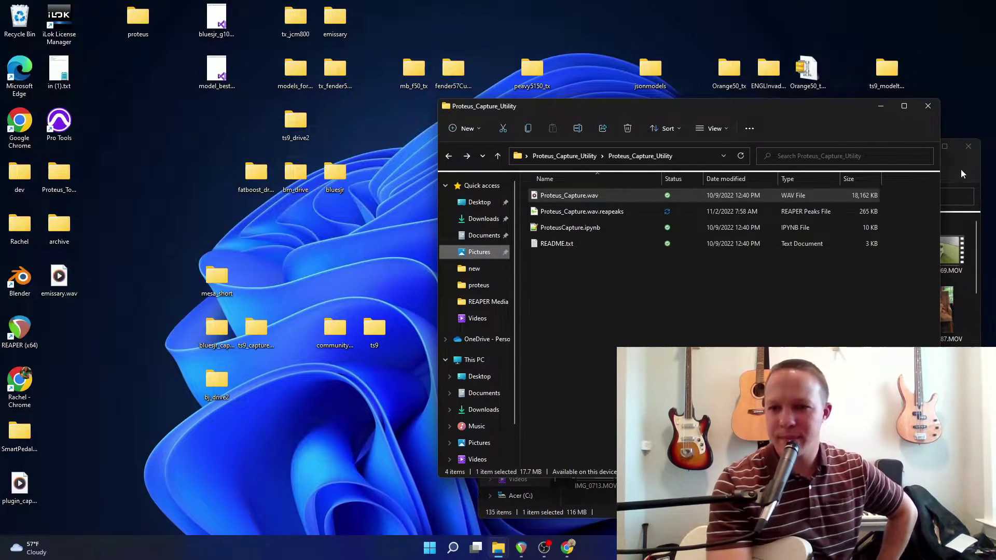
{"action": "left_click", "coordinate": [961, 169]}
{"action": "left_click", "coordinate": [921, 146]}
{"action": "left_click", "coordinate": [881, 106]}
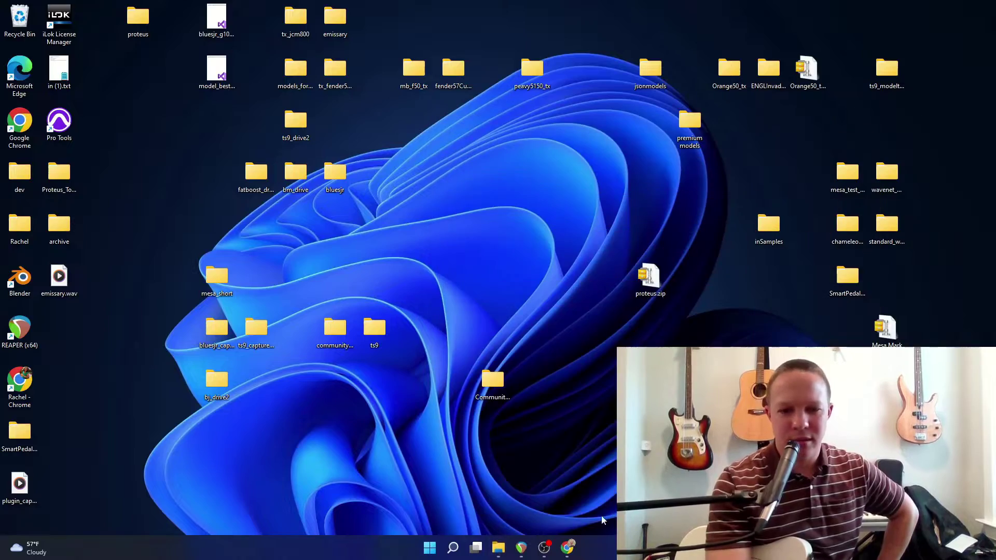
{"action": "left_click", "coordinate": [567, 547]}
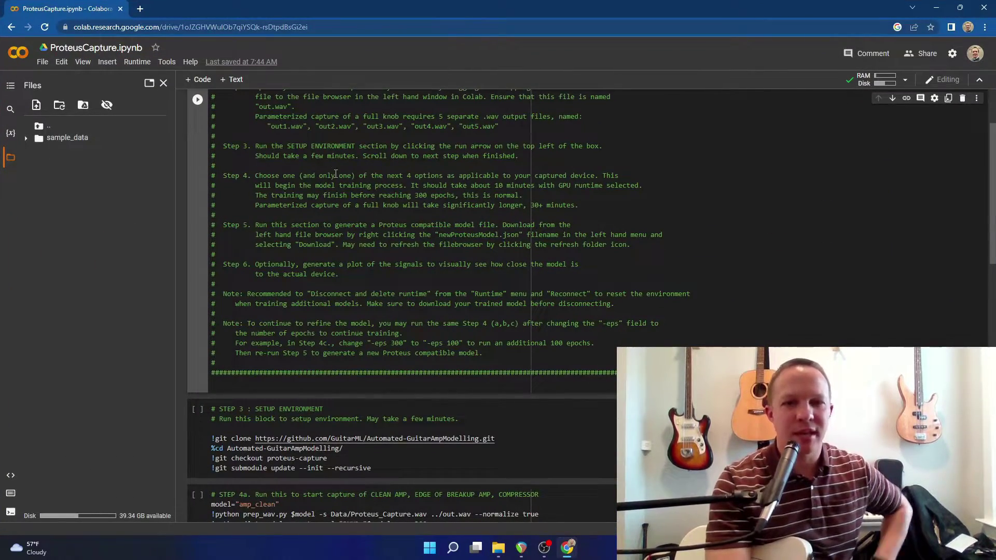
- Scroll through the ProteusCapture.ipynb GuitarML capture instructions and setup cells
{"action": "scroll", "coordinate": [377, 240], "scroll_direction": "up", "scroll_amount": 1}
{"action": "scroll", "coordinate": [379, 255], "scroll_direction": "down", "scroll_amount": 2}
{"action": "scroll", "coordinate": [379, 254], "scroll_direction": "down", "scroll_amount": 6}
{"action": "scroll", "coordinate": [408, 292], "scroll_direction": "down", "scroll_amount": 1}
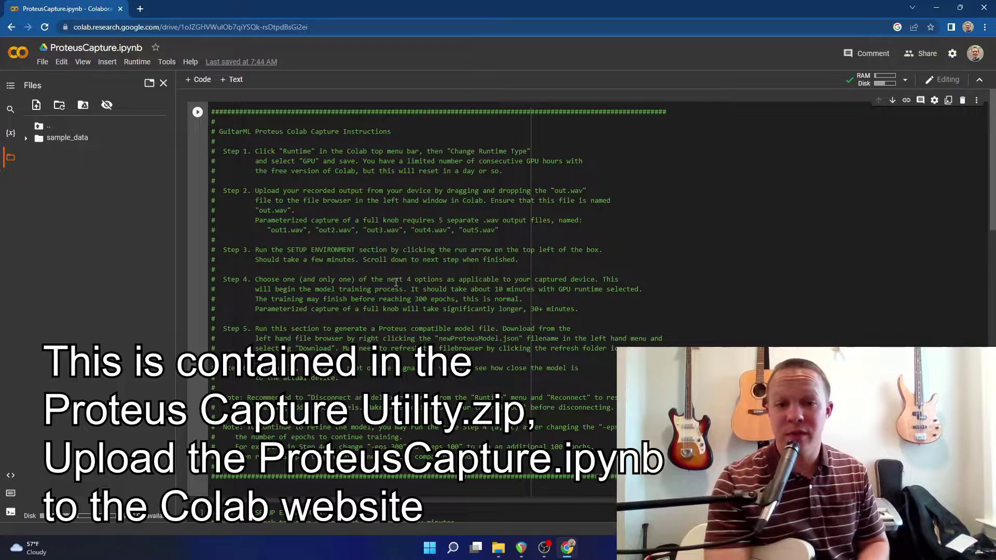
{"action": "scroll", "coordinate": [396, 283], "scroll_direction": "down", "scroll_amount": 1}
{"action": "scroll", "coordinate": [392, 241], "scroll_direction": "up", "scroll_amount": 1}
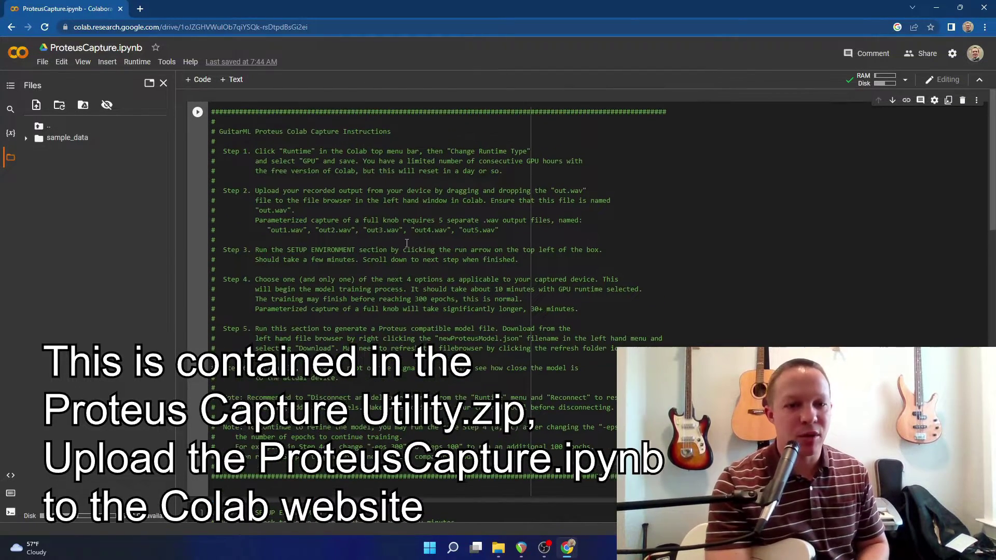
{"action": "scroll", "coordinate": [391, 241], "scroll_direction": "down", "scroll_amount": 3}
{"action": "scroll", "coordinate": [330, 473], "scroll_direction": "up", "scroll_amount": 3}
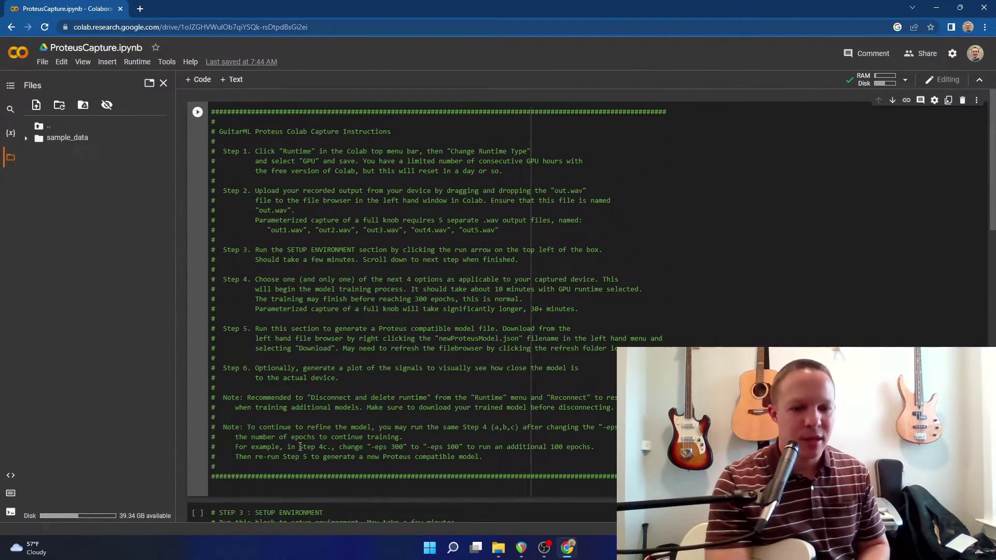
- Upload emissary.wav from the desktop into Colab's Files panel and acknowledge the deletion reminder
{"action": "double_click", "coordinate": [571, 8]}
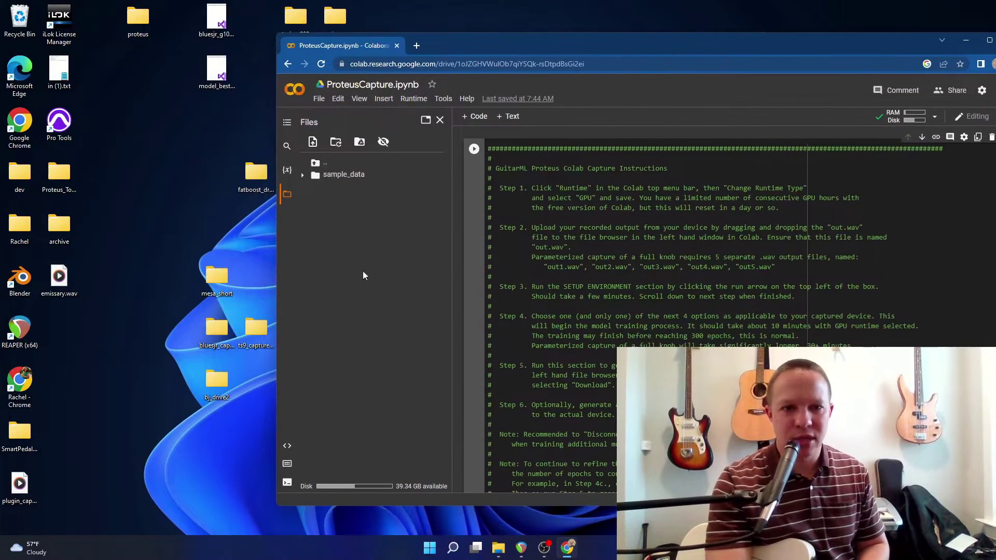
{"action": "left_click", "coordinate": [61, 287]}
{"action": "left_click_drag", "start_coordinate": [61, 287], "coordinate": [362, 252]}
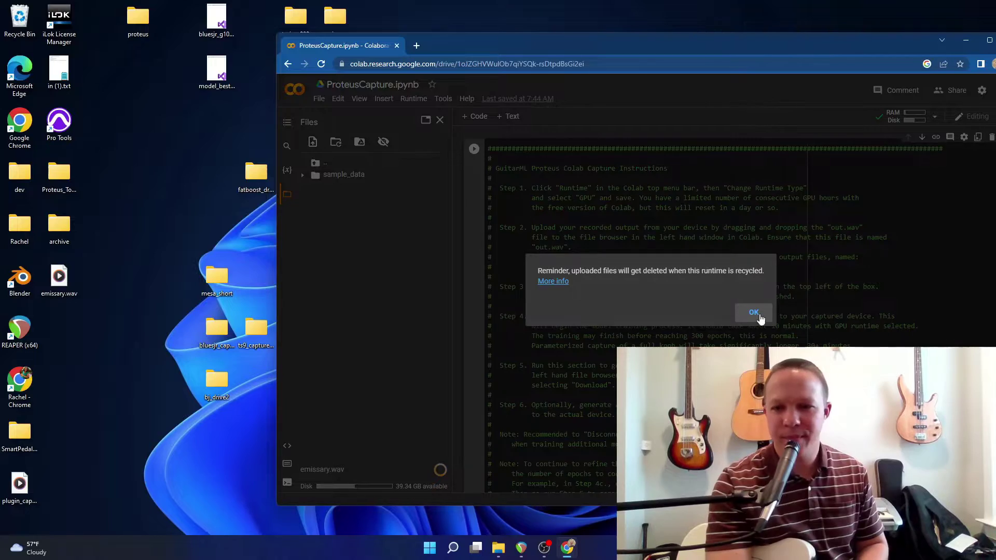
{"action": "left_click", "coordinate": [754, 312]}
{"action": "left_click_drag", "start_coordinate": [943, 42], "coordinate": [828, 1]}
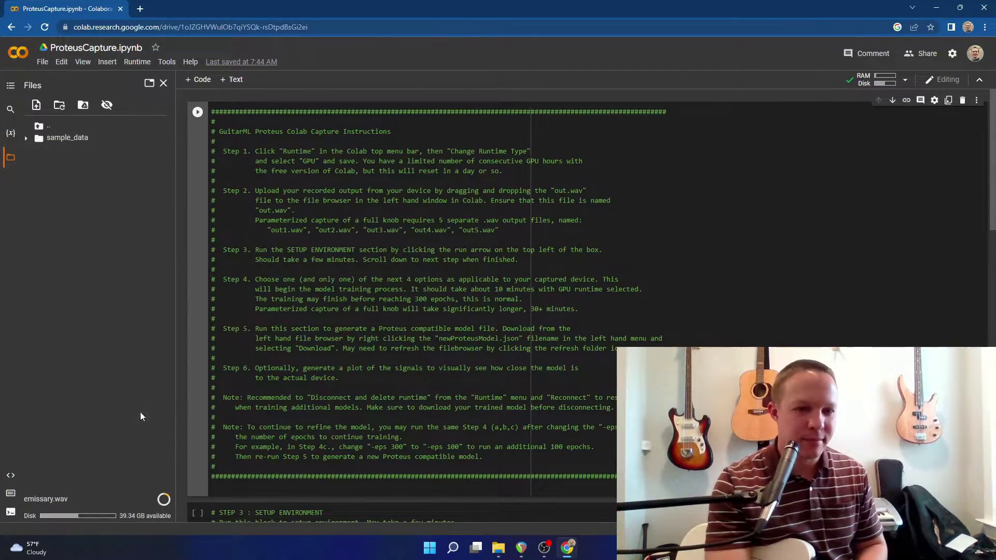
- Check that the runtime type uses the GPU hardware accelerator, leaving it unchanged
{"action": "left_click", "coordinate": [137, 61]}
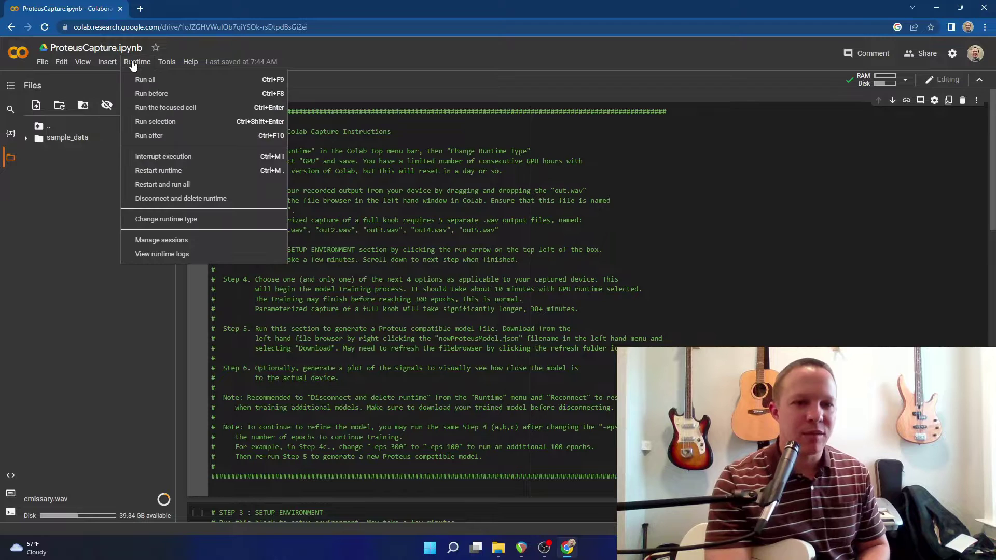
{"action": "left_click", "coordinate": [198, 219]}
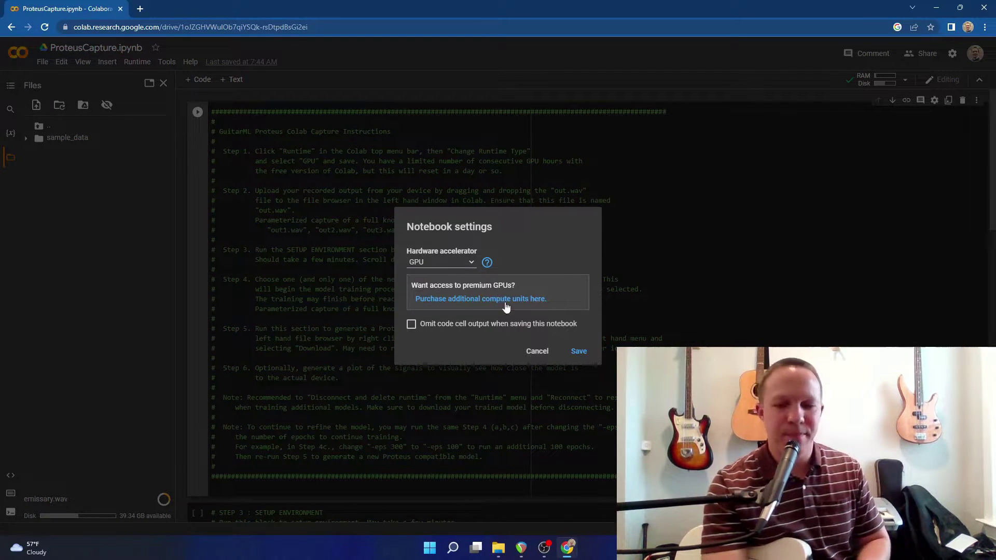
{"action": "left_click", "coordinate": [537, 351]}
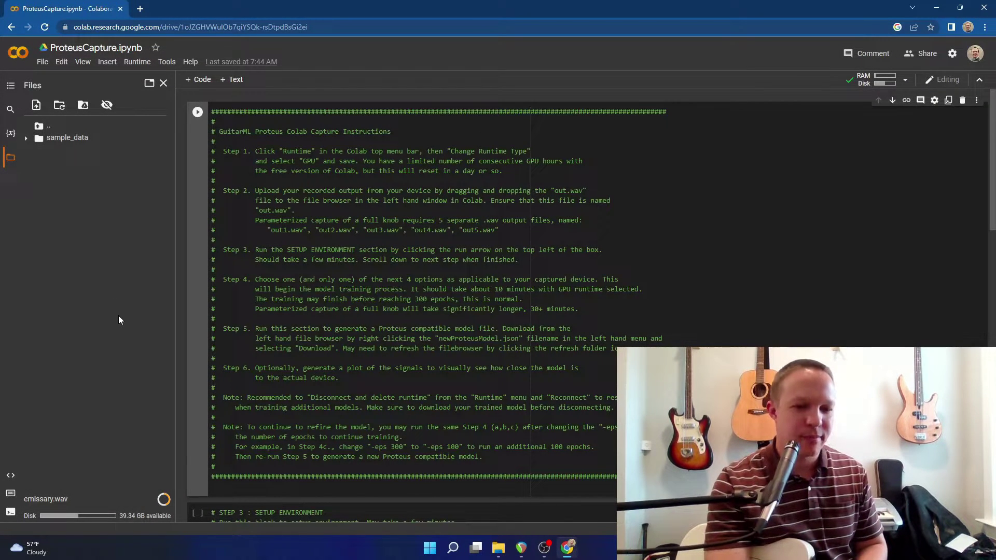
- Run the STEP 3 SETUP ENVIRONMENT cell to clone Automated-GuitarAmpModelling with CoreAudioML
{"action": "scroll", "coordinate": [119, 315], "scroll_direction": "down", "scroll_amount": 4}
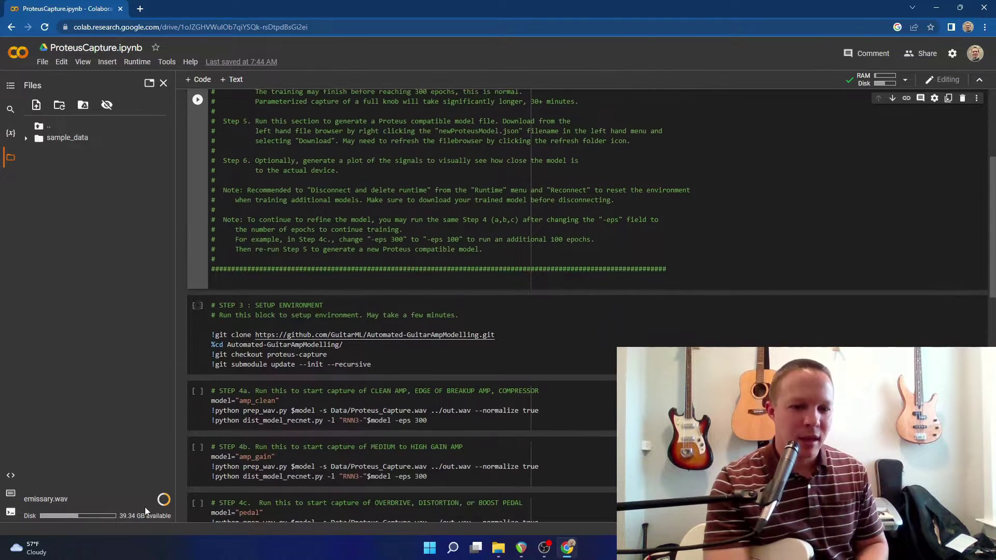
{"action": "left_click", "coordinate": [198, 307]}
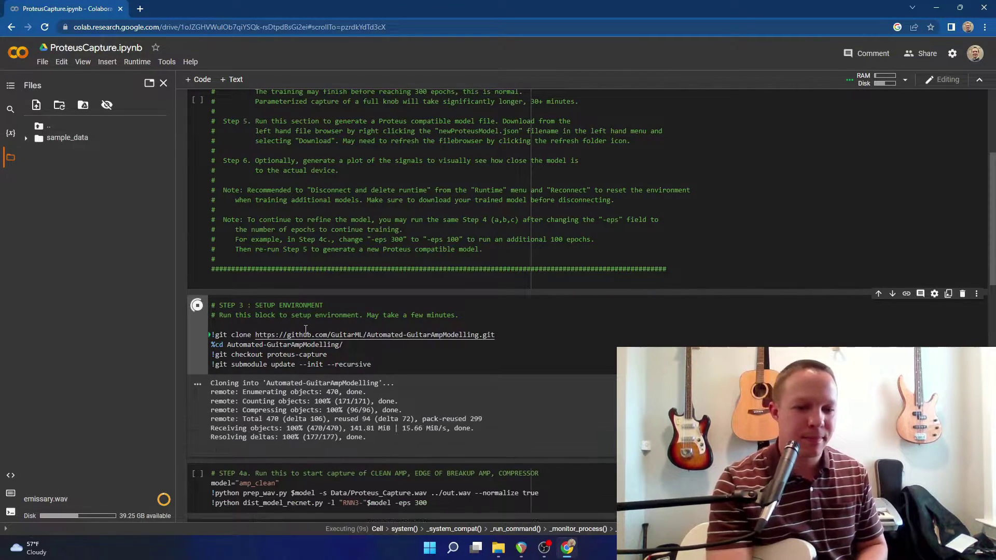
{"action": "scroll", "coordinate": [322, 326], "scroll_direction": "down", "scroll_amount": 1}
{"action": "scroll", "coordinate": [343, 322], "scroll_direction": "down", "scroll_amount": 3}
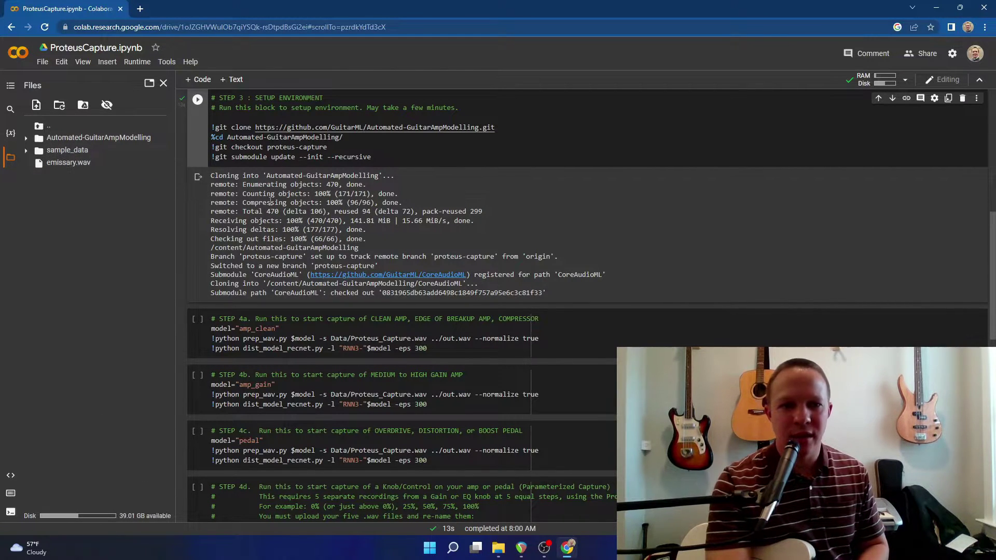
{"action": "scroll", "coordinate": [294, 164], "scroll_direction": "down", "scroll_amount": 3}
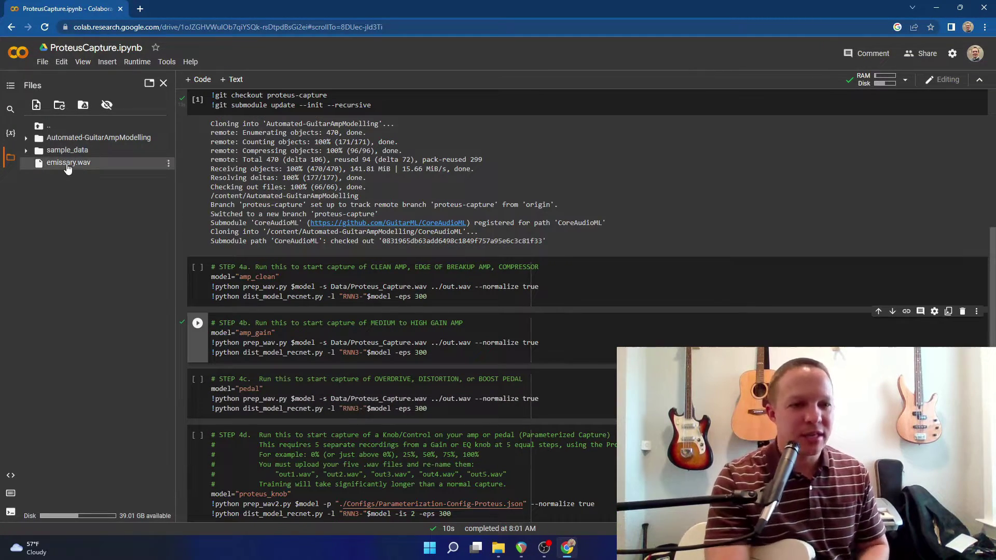
- Rename the uploaded emissary.wav file to out.wav in the Colab Files panel
{"action": "right_click", "coordinate": [68, 164]}
{"action": "left_click", "coordinate": [111, 194]}
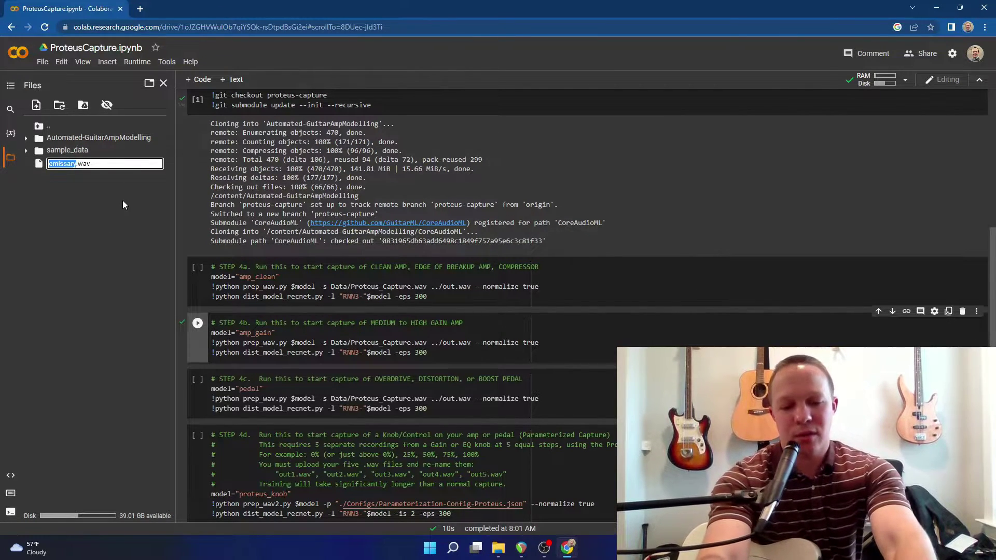
{"action": "type", "text": "out"}
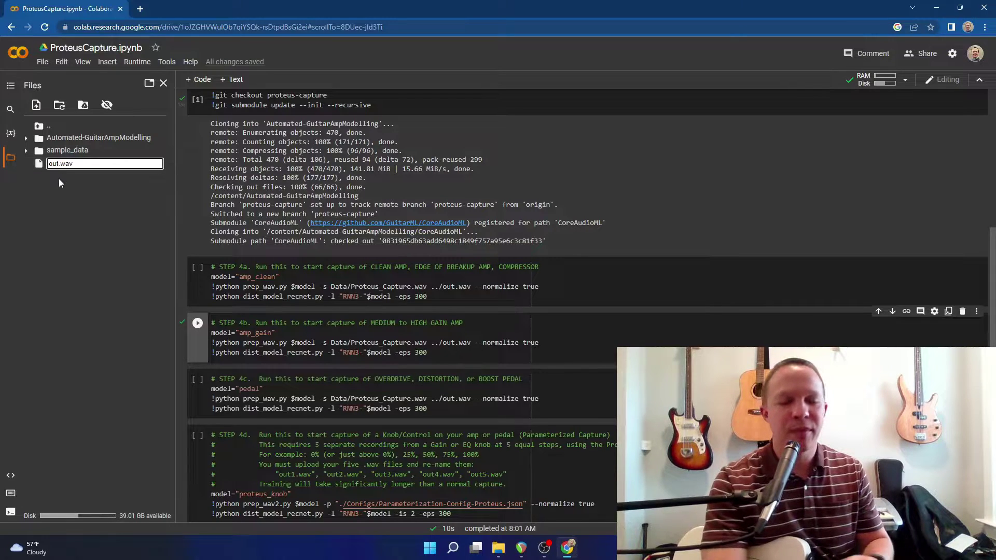
{"action": "left_click", "coordinate": [80, 198]}
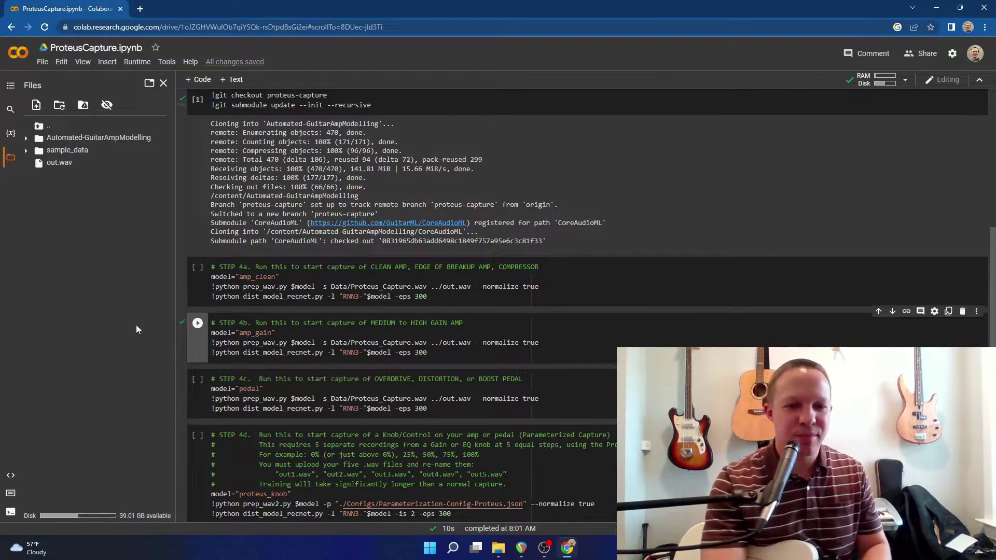
- Run the Step 4b cell to train the SimpleRNNamp_gain_LSTM_hs40 model, which stops at epoch 238
{"action": "left_click", "coordinate": [197, 323]}
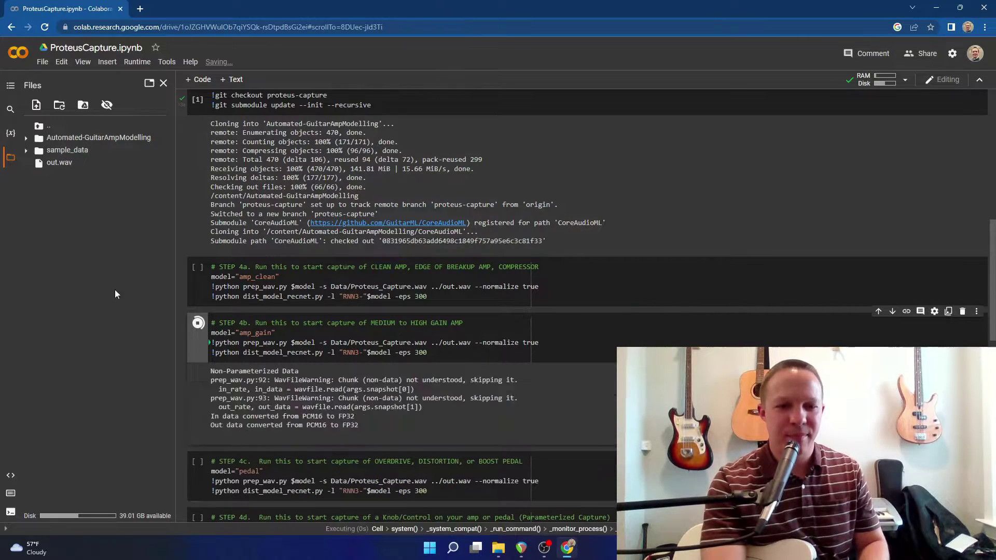
{"action": "scroll", "coordinate": [677, 306], "scroll_direction": "down", "scroll_amount": 3}
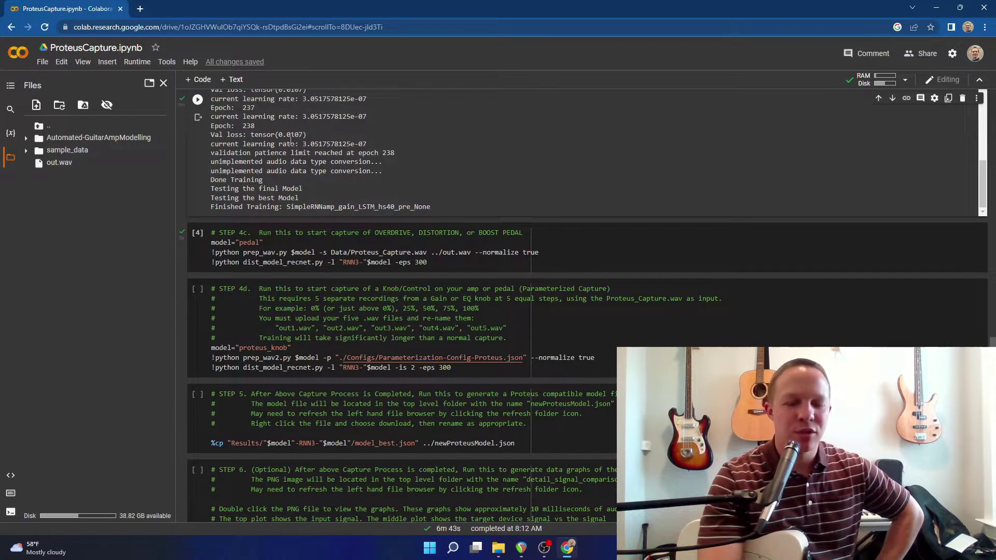
- Run the Step 5 and Step 6 cells to create newProteusModel.json and the comparison plots
{"action": "scroll", "coordinate": [398, 234], "scroll_direction": "down", "scroll_amount": 3}
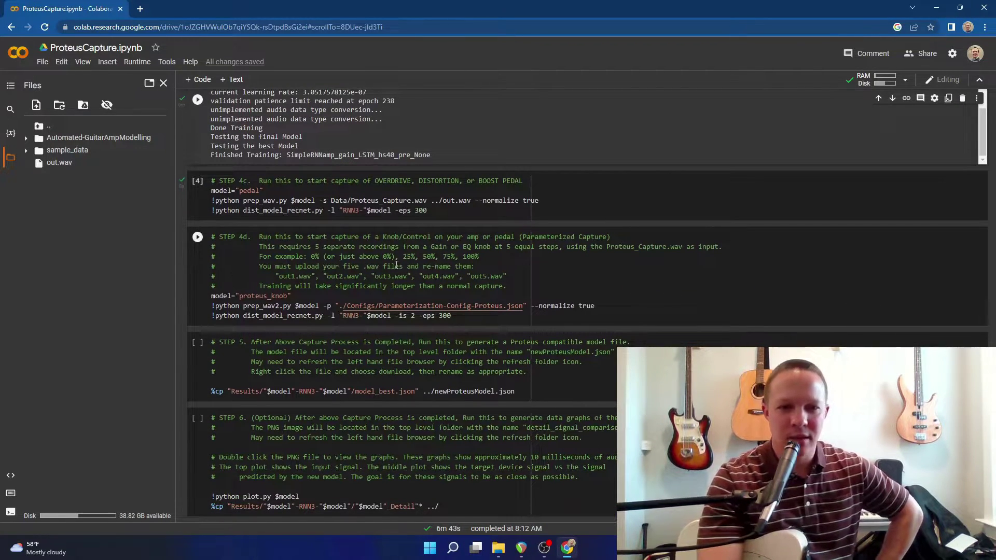
{"action": "left_click", "coordinate": [197, 239]}
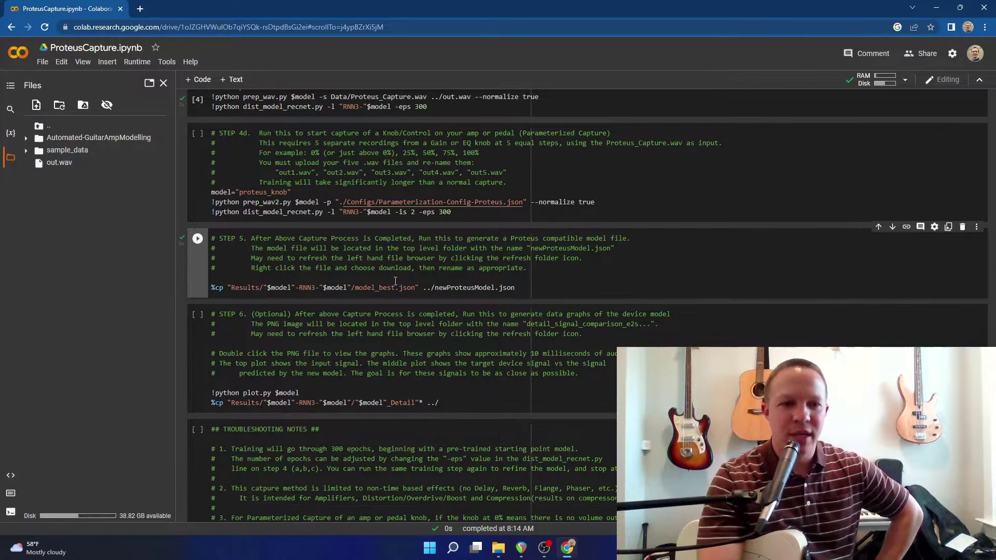
{"action": "scroll", "coordinate": [425, 300], "scroll_direction": "down", "scroll_amount": 2}
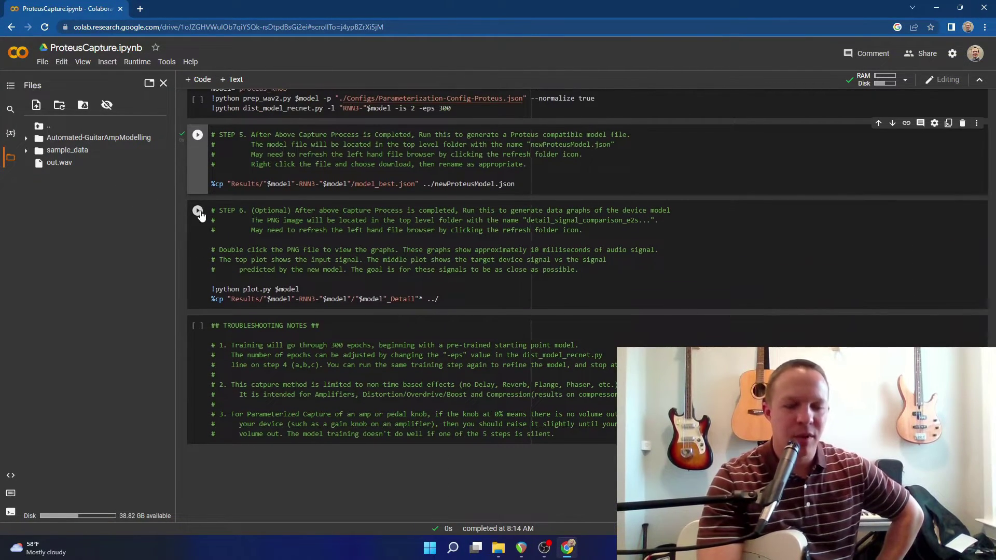
{"action": "left_click", "coordinate": [198, 212]}
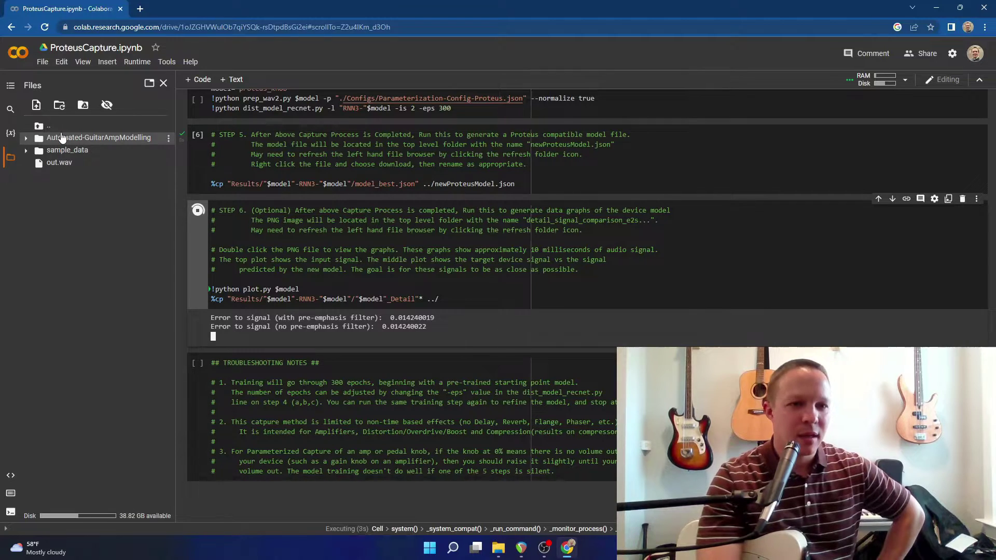
- Refresh the file list and view the amp_gain_Detail graph showing 0.0142 error to signal
{"action": "left_click", "coordinate": [60, 106]}
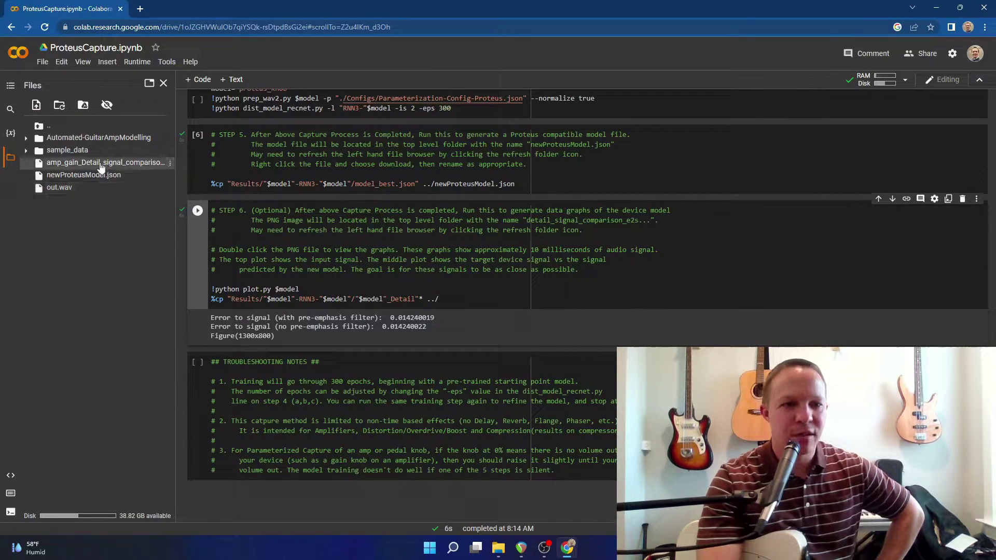
{"action": "double_click", "coordinate": [101, 165]}
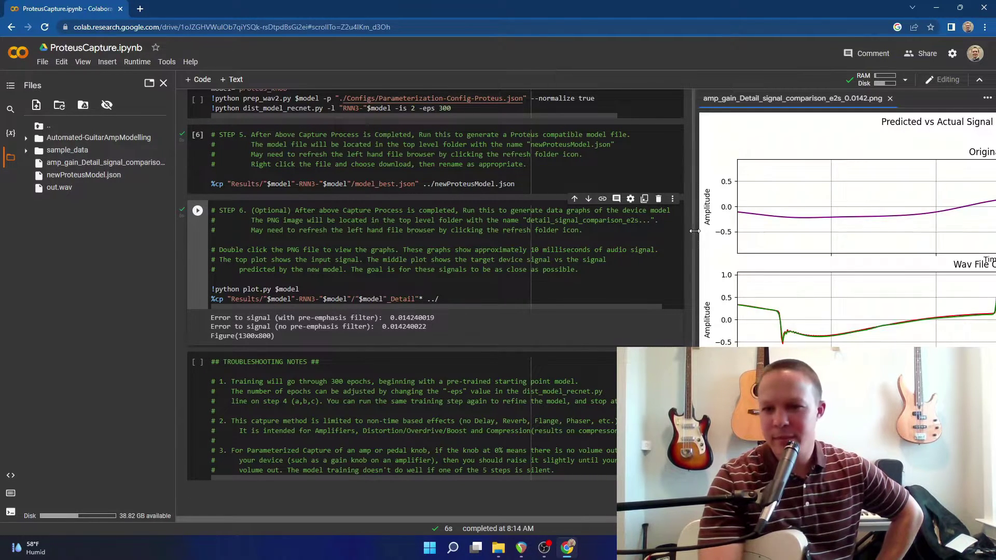
{"action": "left_click_drag", "start_coordinate": [696, 232], "coordinate": [315, 223]}
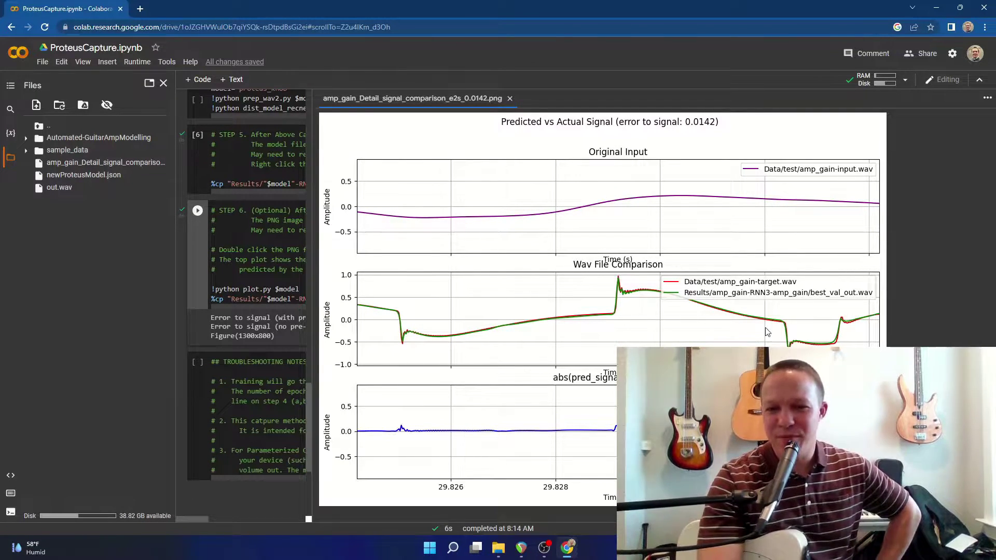
{"action": "left_click", "coordinate": [312, 241]}
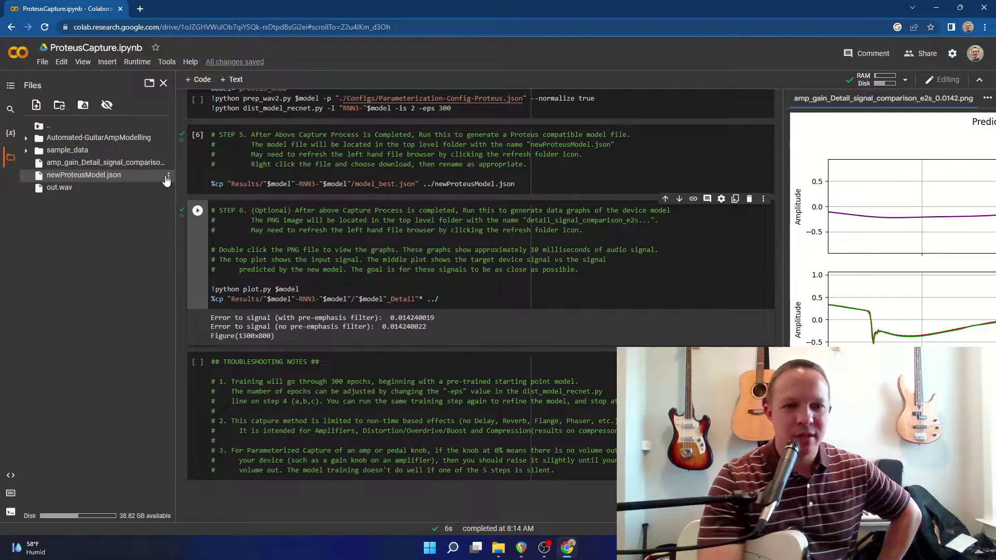
- Rename newProteusModel.json to emissary.json and download it to the computer
{"action": "left_click", "coordinate": [168, 177]}
{"action": "left_click", "coordinate": [190, 209]}
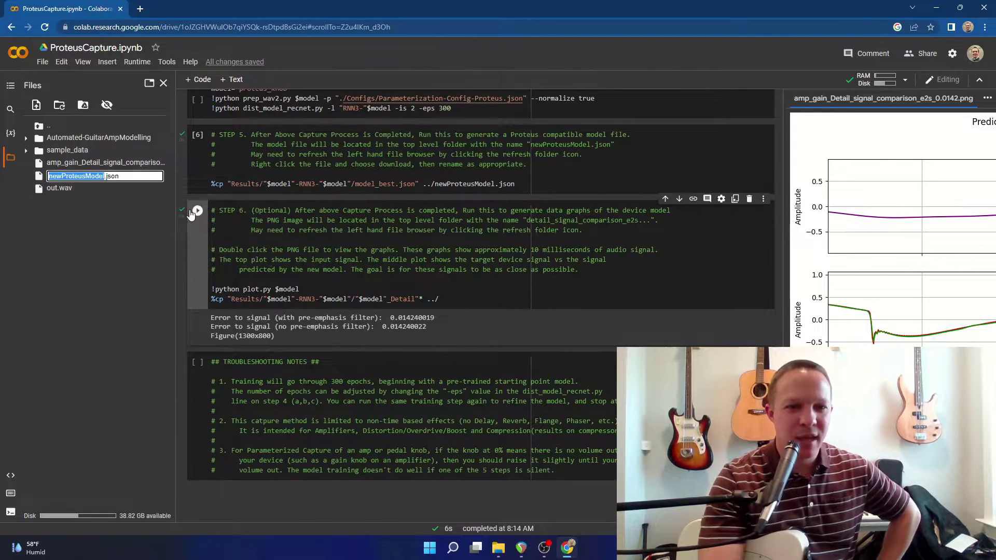
{"action": "left_click", "coordinate": [107, 176]}
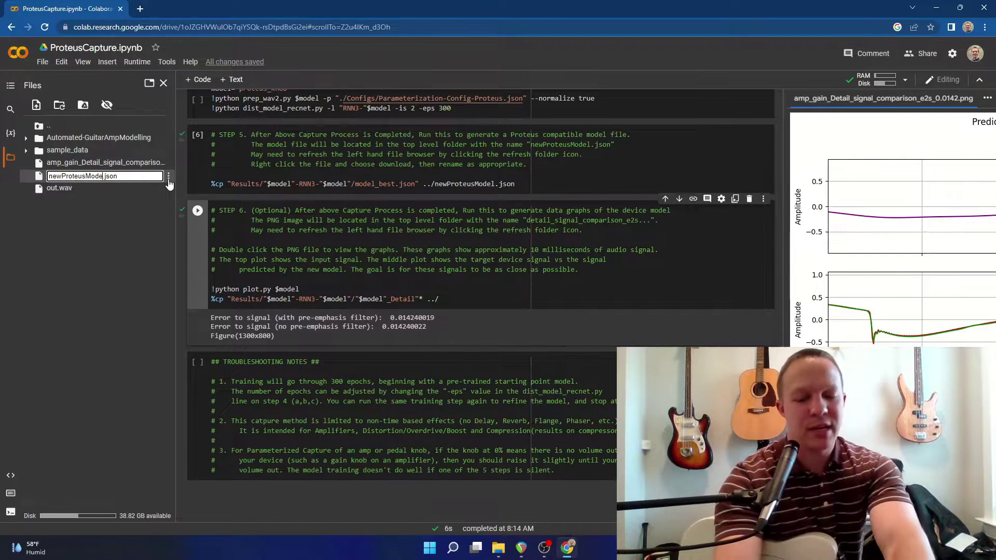
{"action": "key", "text": "ctrl+BackSpace"}
{"action": "type", "text": "emissary"}
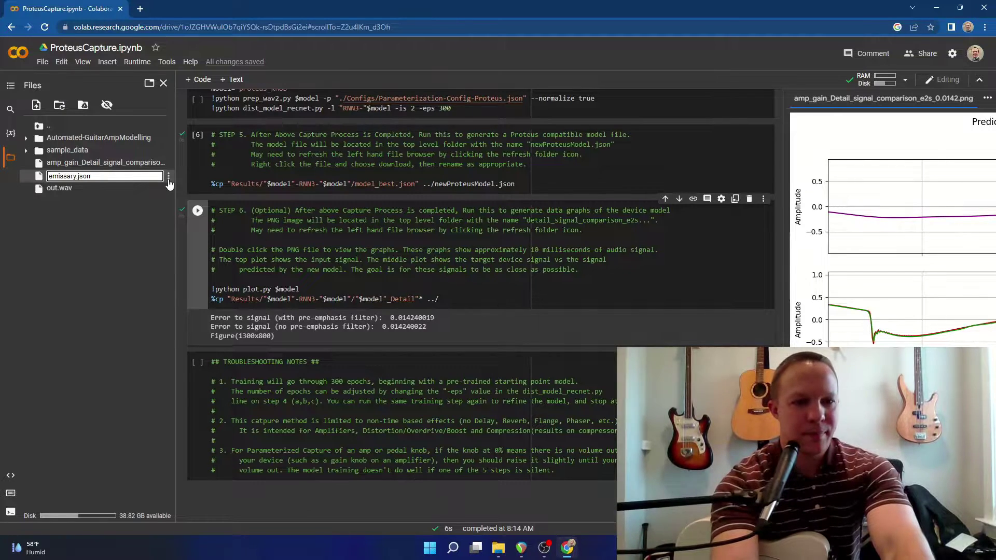
{"action": "key", "text": "Return"}
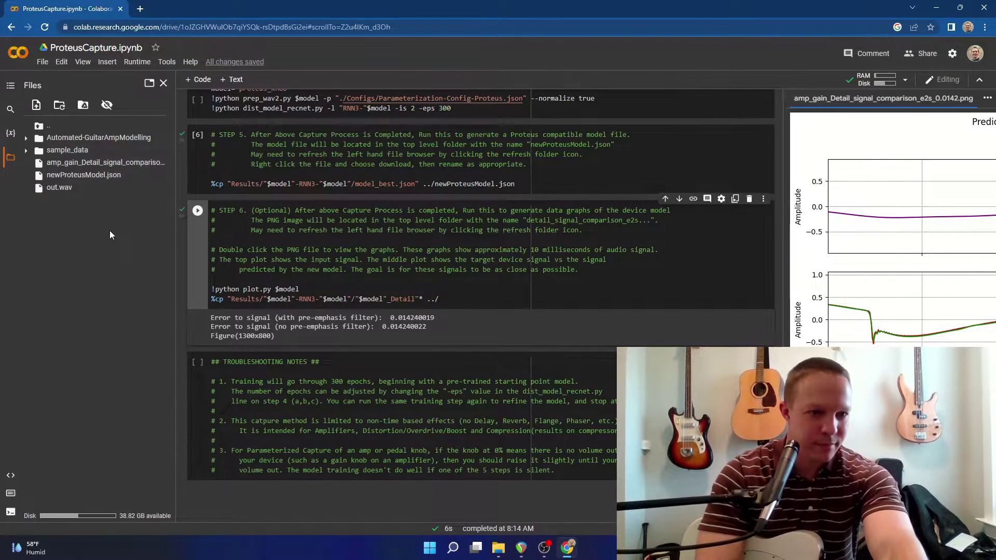
{"action": "left_click", "coordinate": [168, 178]}
{"action": "left_click", "coordinate": [179, 186]}
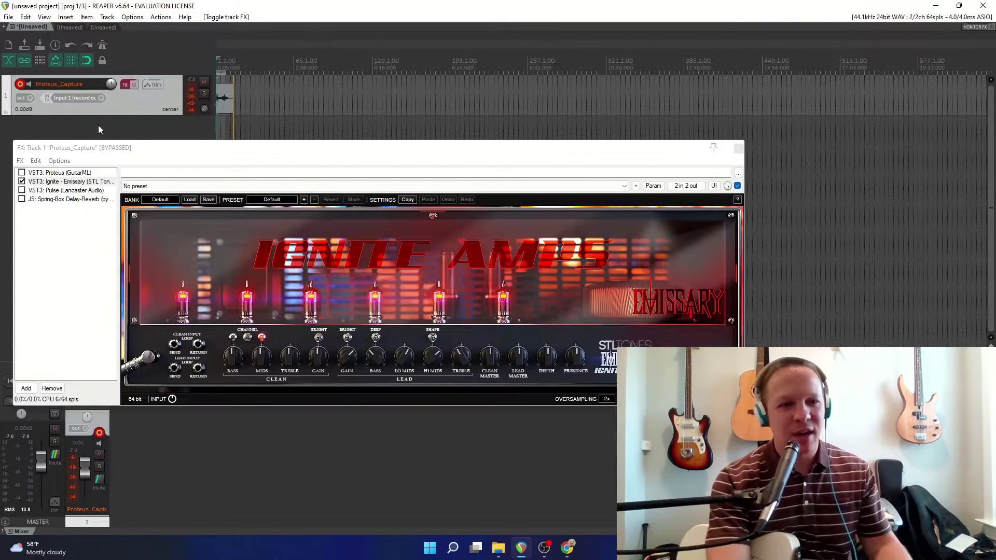
- Look over the Proteus and Ignite Emissary interfaces and turn Track 1's effects on
{"action": "left_click", "coordinate": [67, 173]}
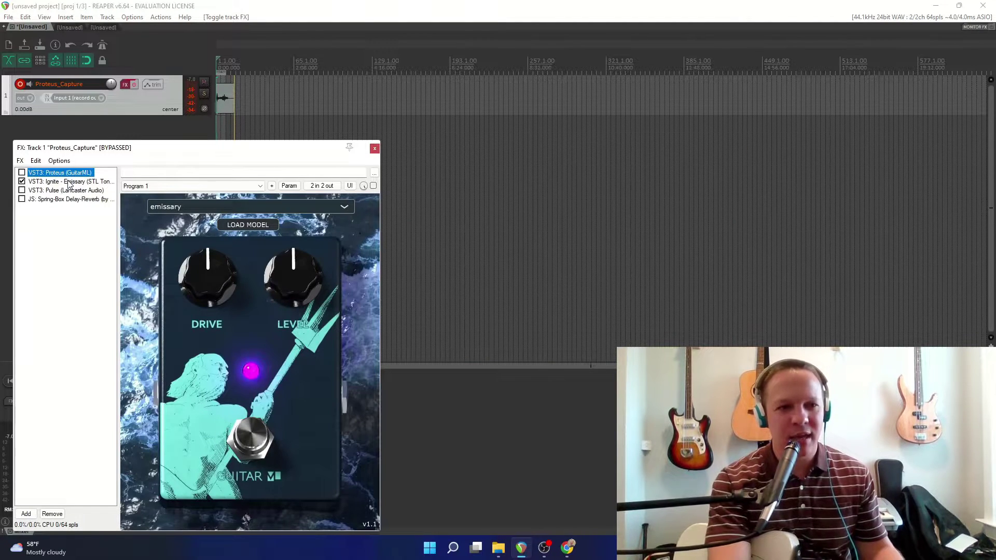
{"action": "left_click", "coordinate": [69, 182]}
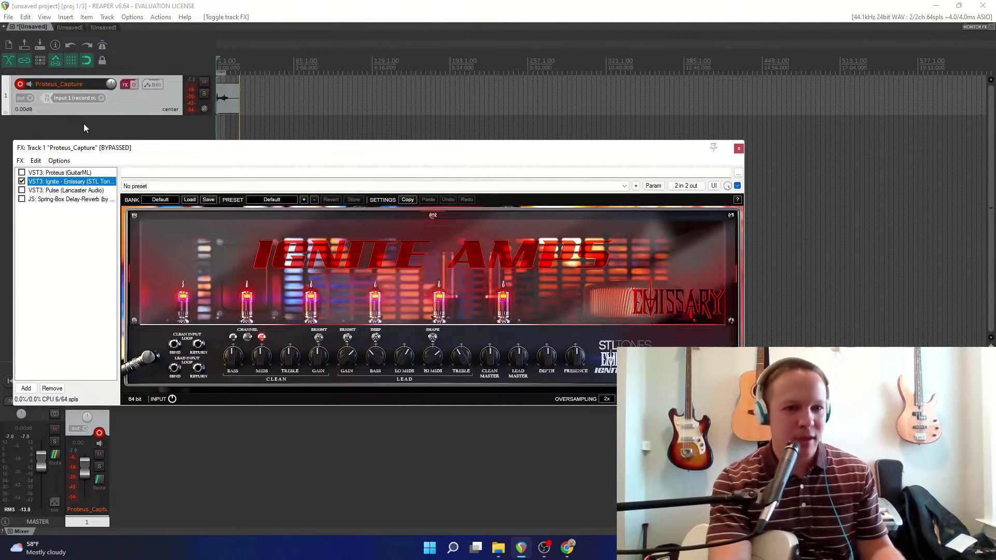
{"action": "left_click", "coordinate": [133, 85]}
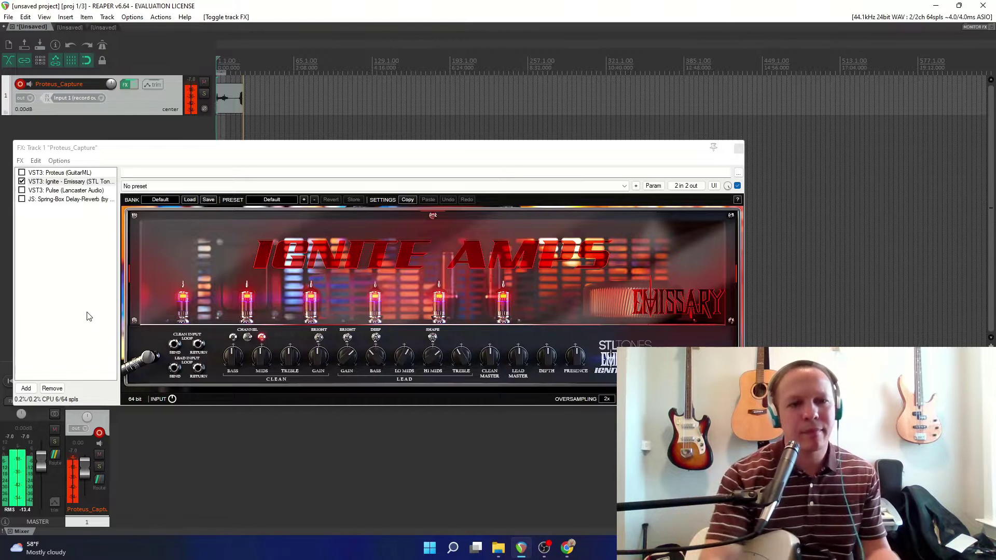
- Swap Ignite Emissary for Proteus, keeping the emissary model loaded
{"action": "left_click", "coordinate": [22, 181]}
{"action": "left_click", "coordinate": [22, 172]}
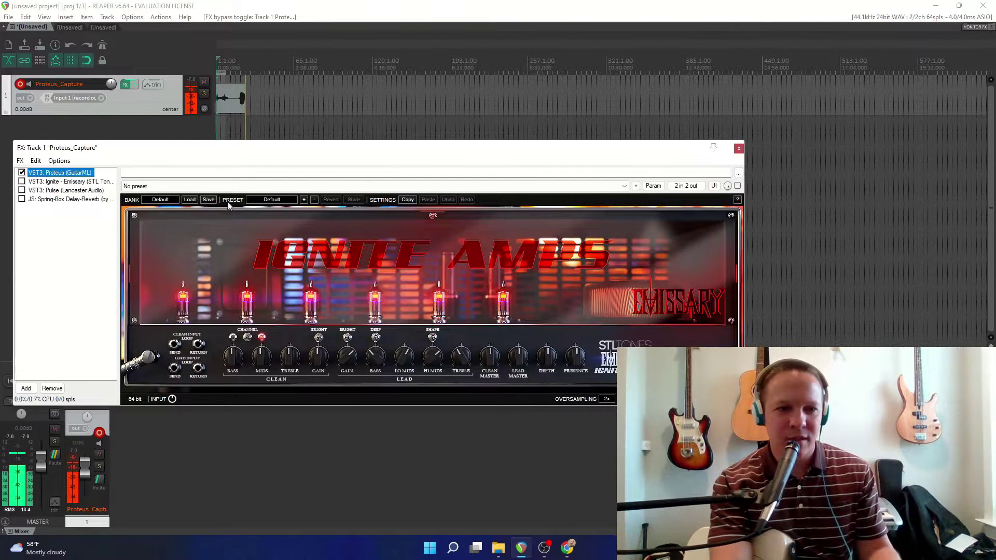
{"action": "left_click", "coordinate": [198, 209]}
{"action": "left_click", "coordinate": [196, 231]}
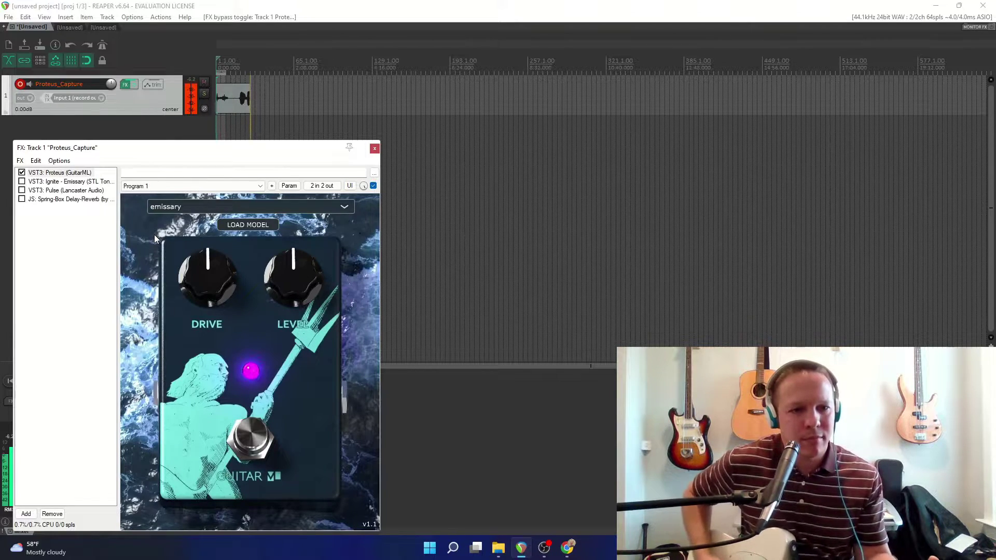
- Toggle between Ignite Emissary and Proteus to compare, ending with both disabled
{"action": "left_click", "coordinate": [22, 172]}
{"action": "left_click", "coordinate": [22, 181]}
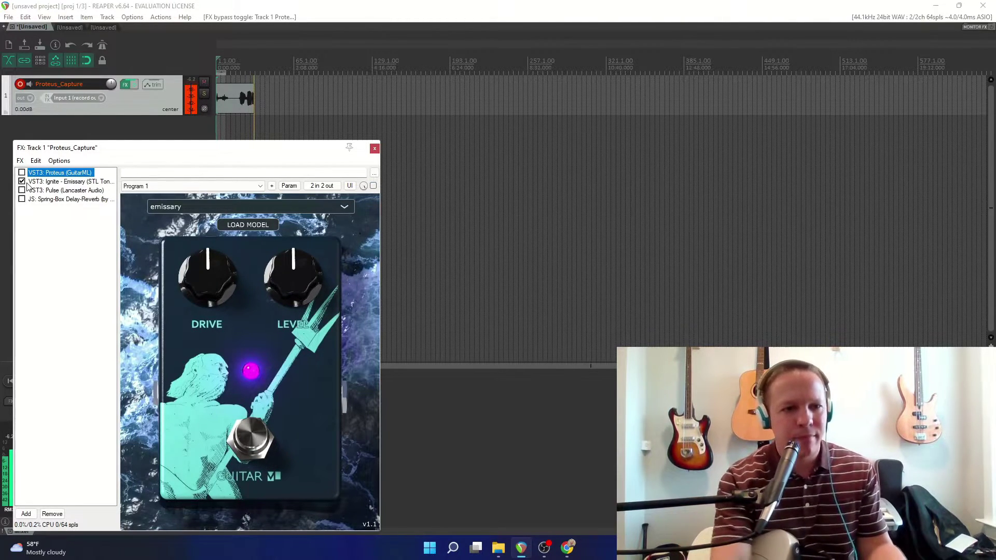
{"action": "left_click", "coordinate": [22, 181]}
{"action": "left_click", "coordinate": [22, 172]}
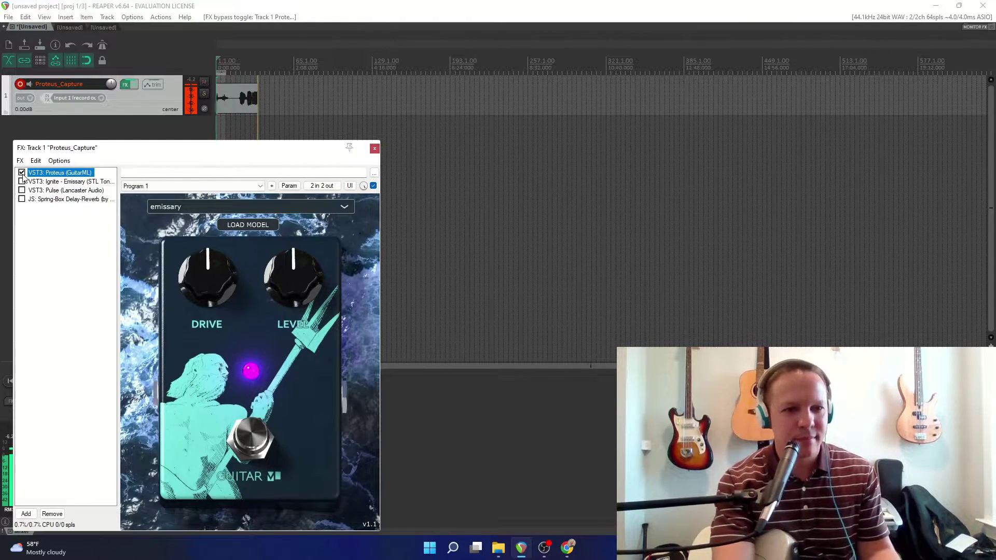
{"action": "left_click", "coordinate": [21, 173]}
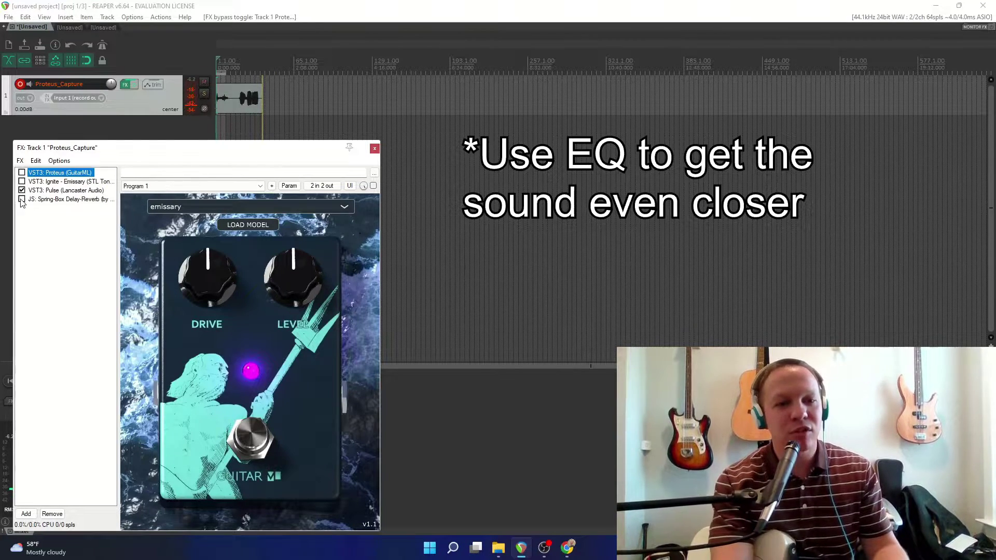
- Enable Pulse and Spring-Box Reverb, play through Ignite Emissary, then switch to Proteus
{"action": "left_click", "coordinate": [22, 199]}
{"action": "left_click", "coordinate": [21, 190]}
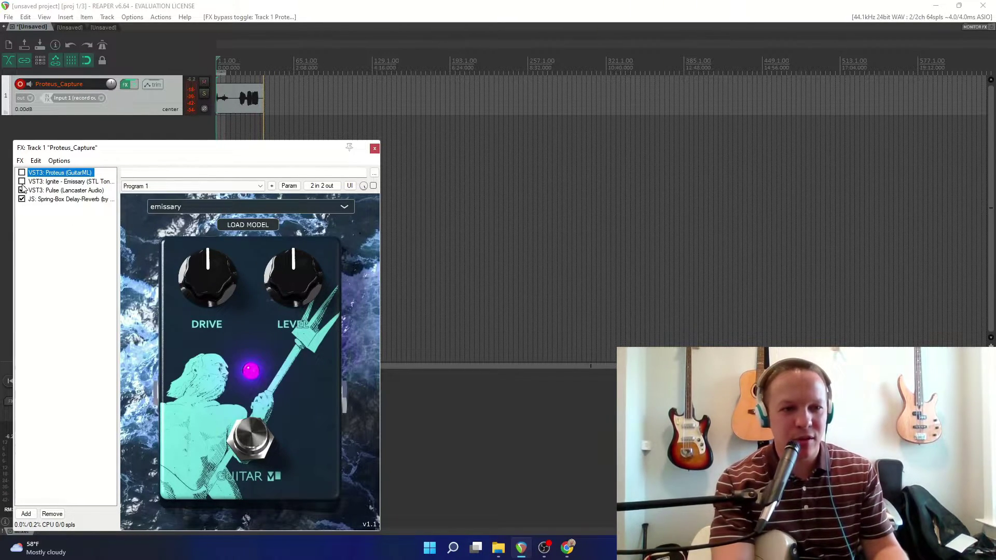
{"action": "left_click", "coordinate": [25, 182]}
{"action": "left_click", "coordinate": [21, 182]}
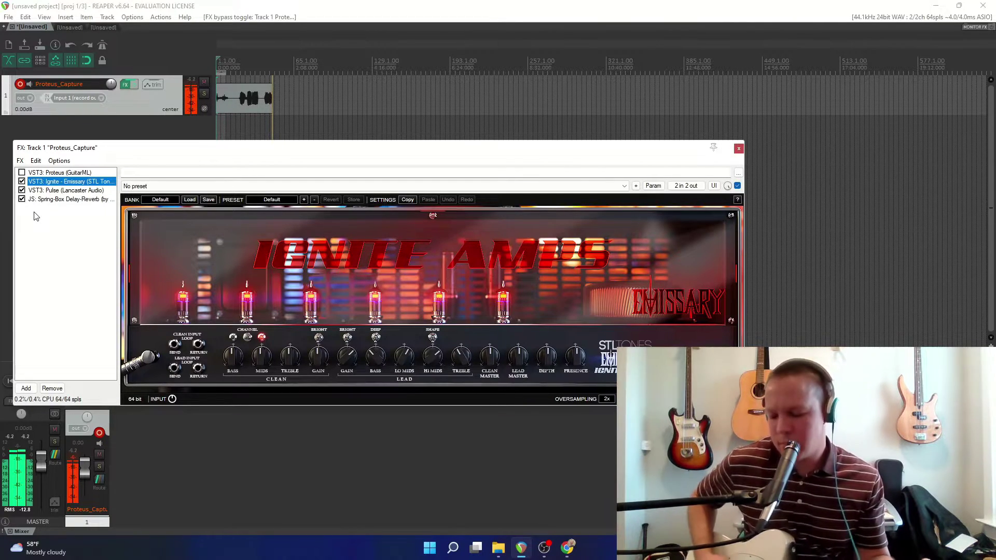
{"action": "left_click", "coordinate": [21, 181]}
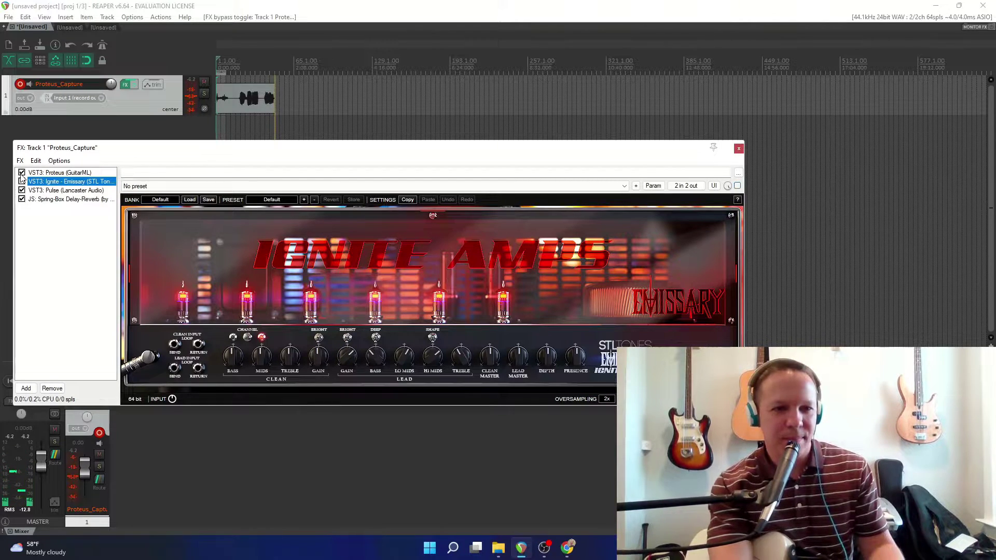
{"action": "left_click", "coordinate": [21, 172]}
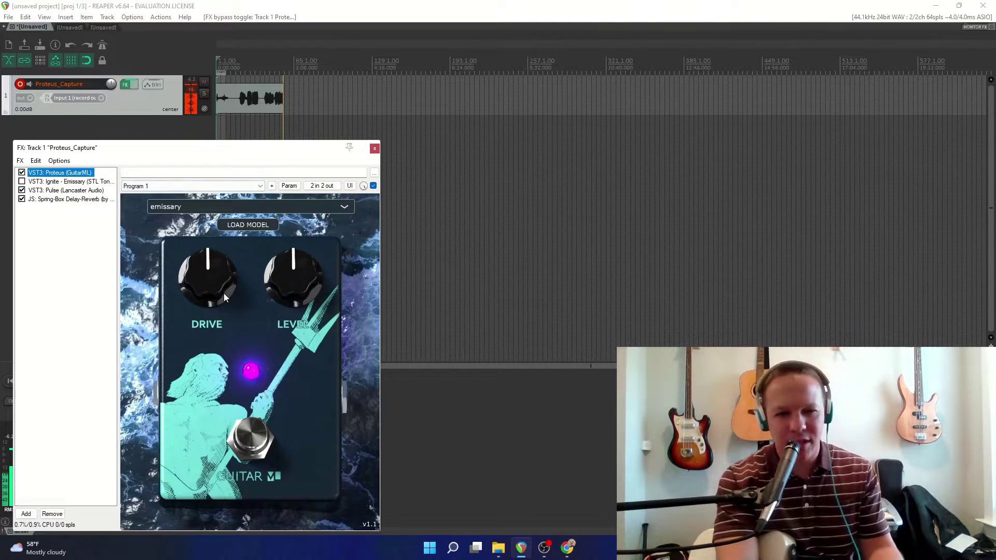
- Sweep the Proteus Drive knob, settle it just above midpoint, and raise Level slightly
{"action": "mouse_move", "coordinate": [220, 293]}
{"action": "left_mouse_down"}
{"action": "mouse_move", "coordinate": [218, 279]}
{"action": "mouse_move", "coordinate": [226, 297]}
{"action": "left_mouse_up"}
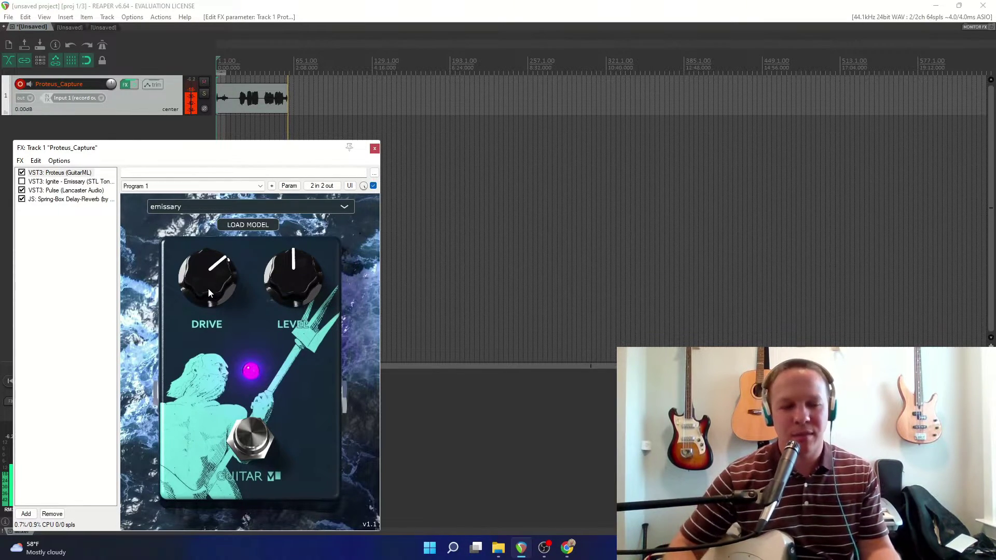
{"action": "mouse_move", "coordinate": [220, 288]}
{"action": "left_mouse_down"}
{"action": "mouse_move", "coordinate": [217, 279]}
{"action": "mouse_move", "coordinate": [208, 295]}
{"action": "left_mouse_up"}
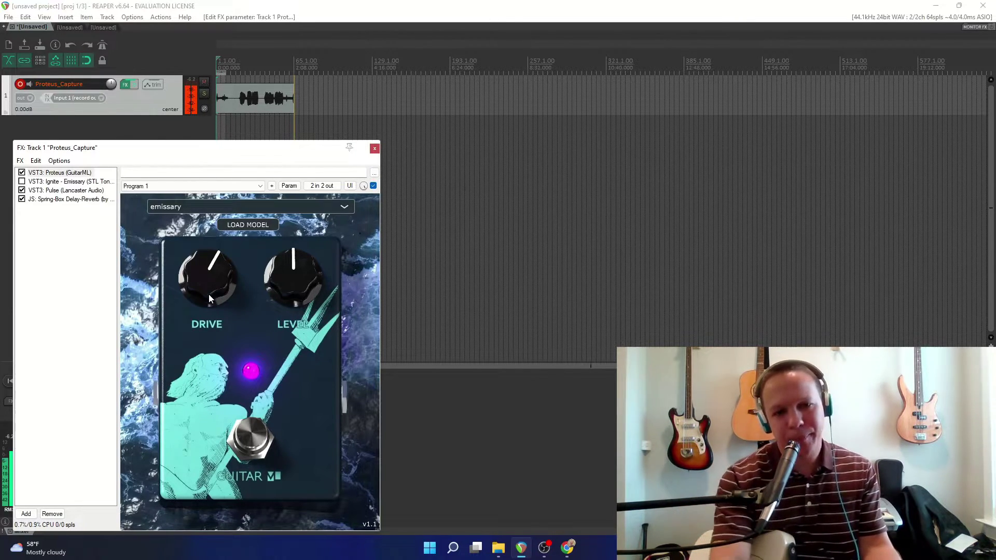
{"action": "left_click_drag", "start_coordinate": [208, 295], "coordinate": [257, 342]}
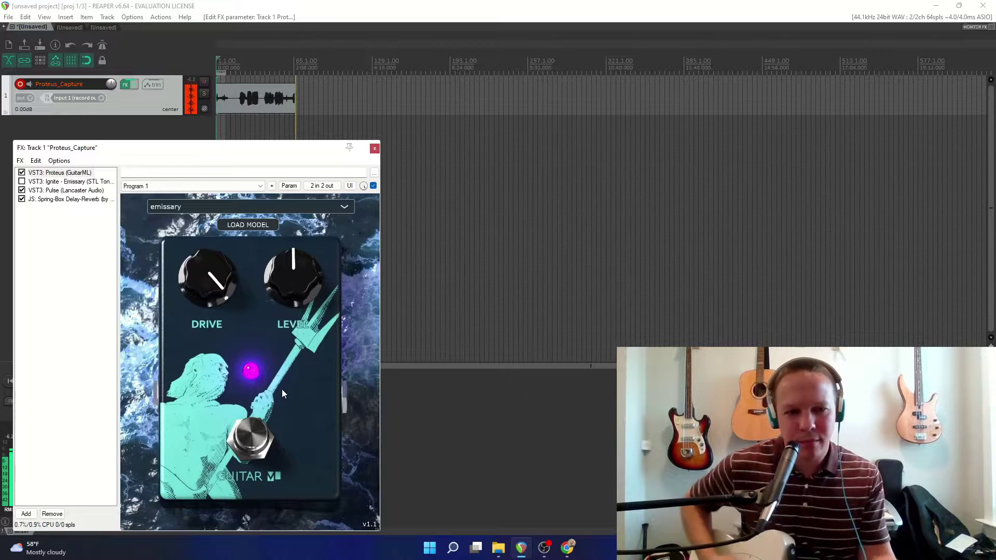
{"action": "left_click_drag", "start_coordinate": [215, 284], "coordinate": [208, 399]}
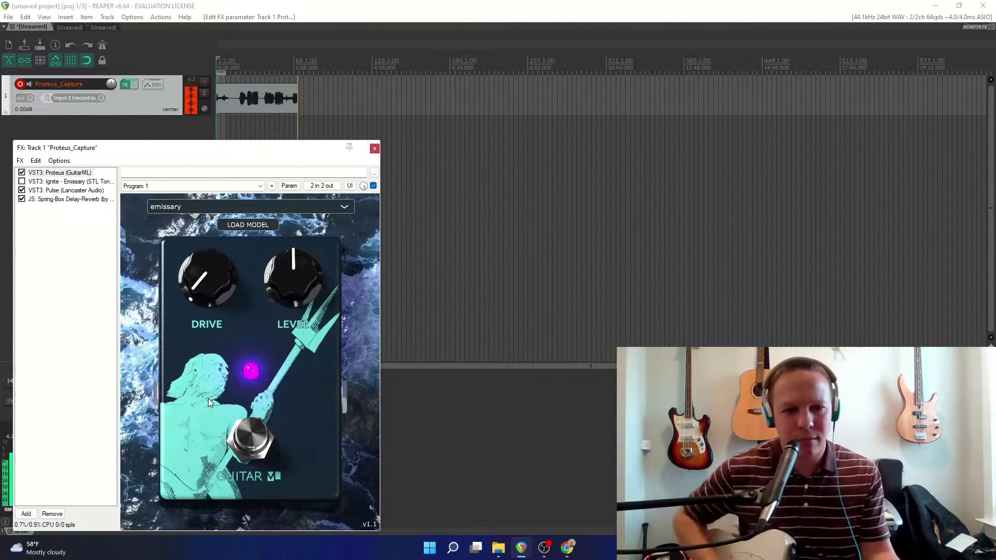
{"action": "left_click_drag", "start_coordinate": [226, 288], "coordinate": [213, 270]}
{"action": "left_click_drag", "start_coordinate": [293, 280], "coordinate": [295, 272]}
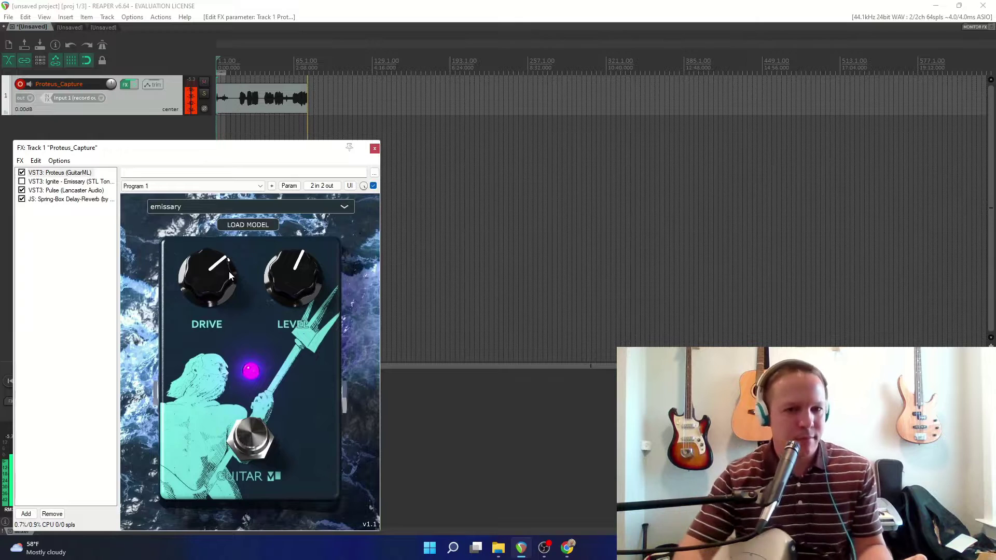
- Bypass Proteus to hear Ignite Emissary, then re-enable Proteus and disable Ignite
{"action": "left_click", "coordinate": [22, 174]}
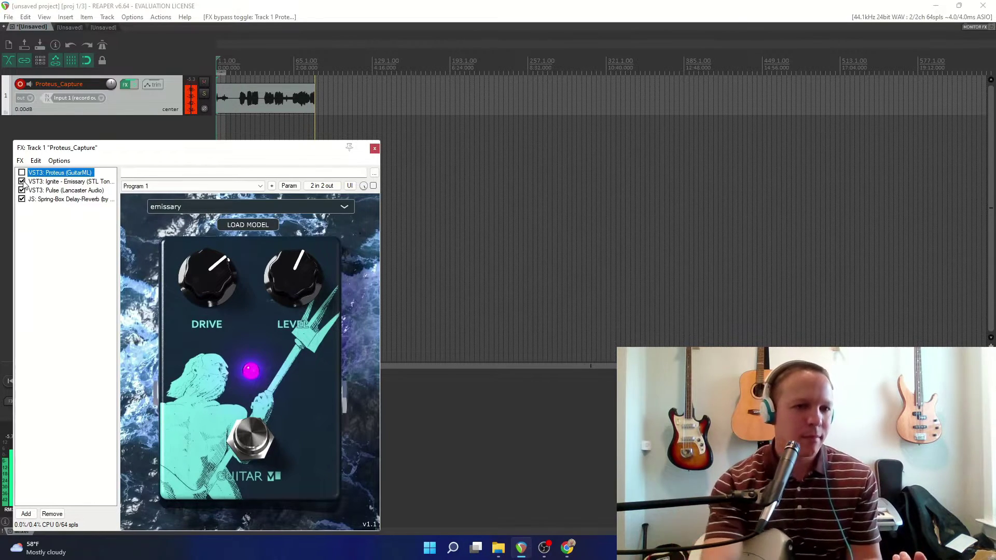
{"action": "left_click", "coordinate": [37, 182]}
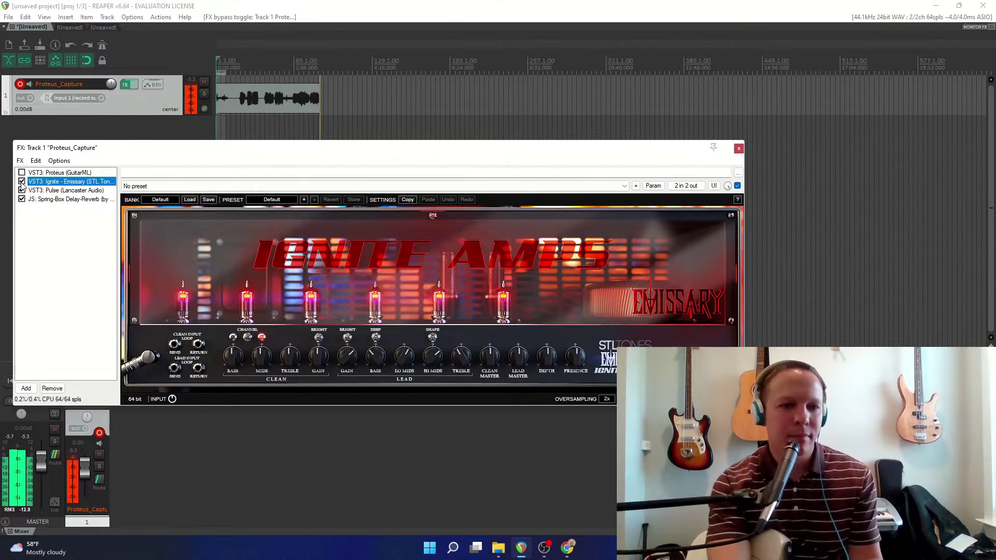
{"action": "left_click", "coordinate": [47, 172]}
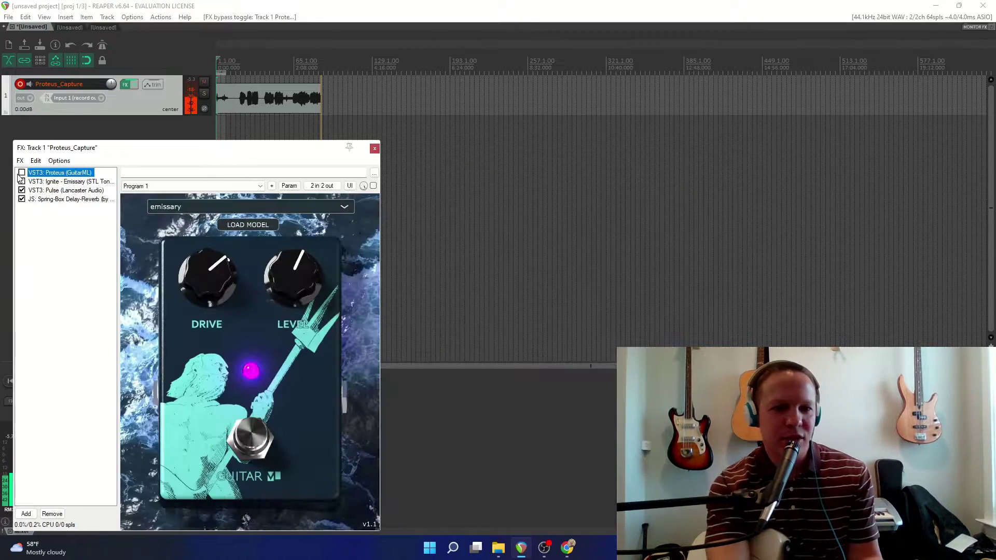
{"action": "left_click", "coordinate": [21, 172]}
{"action": "left_click", "coordinate": [21, 182]}
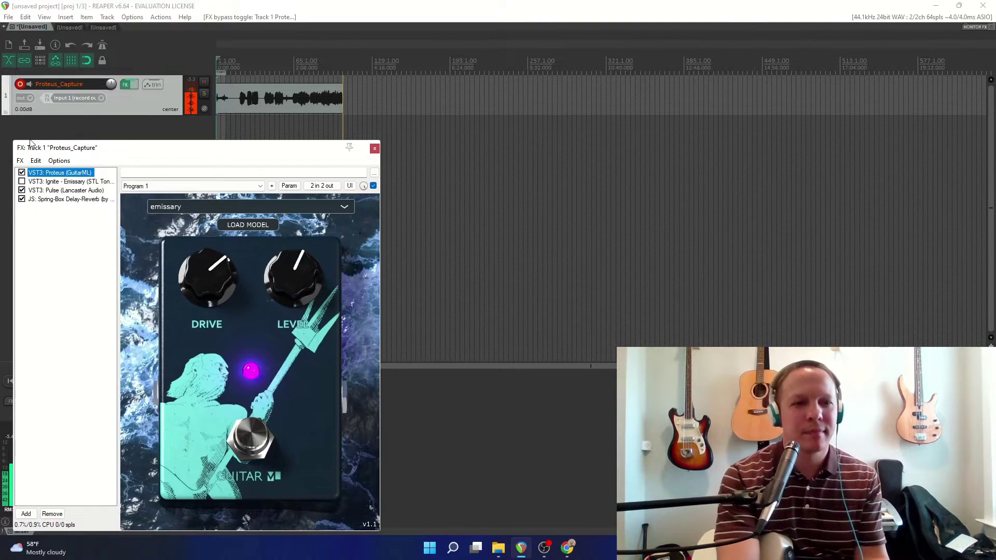
- Turn off Track 1's FX chain, bypassing Proteus, Pulse and Spring-Box together
{"action": "left_click", "coordinate": [136, 85]}
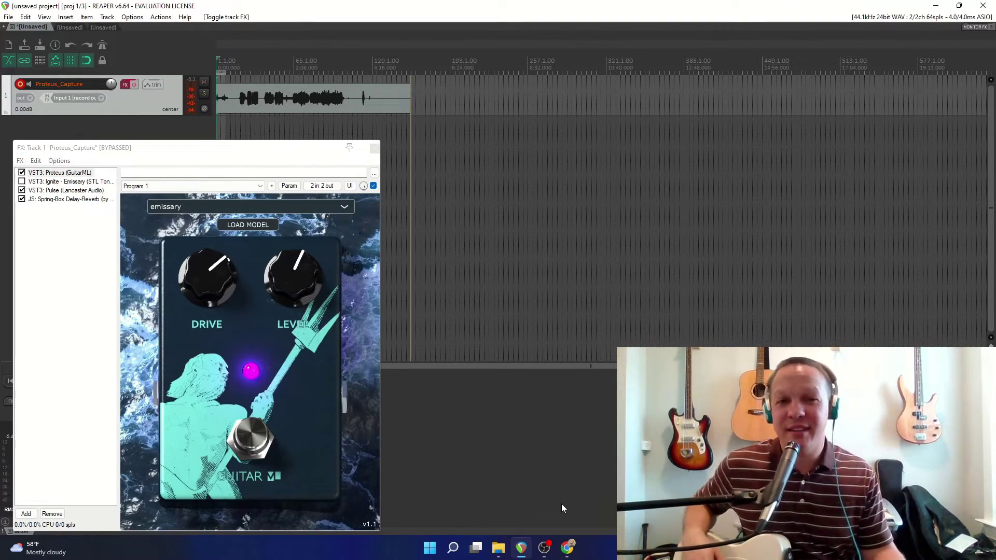